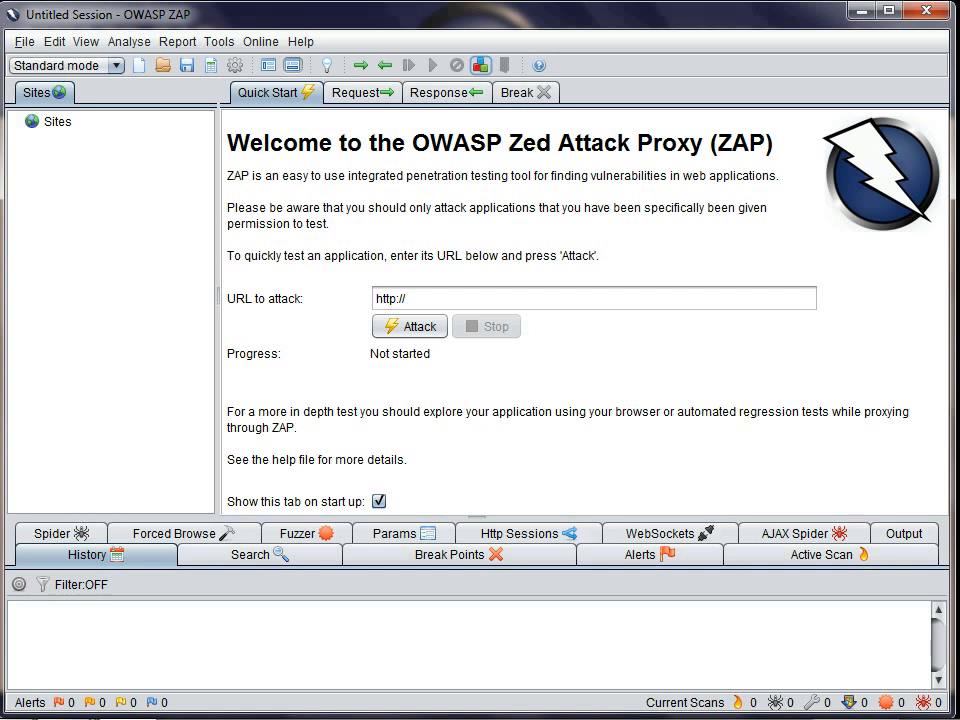
pyautogui.click(406, 299)
pyautogui.write('lo')
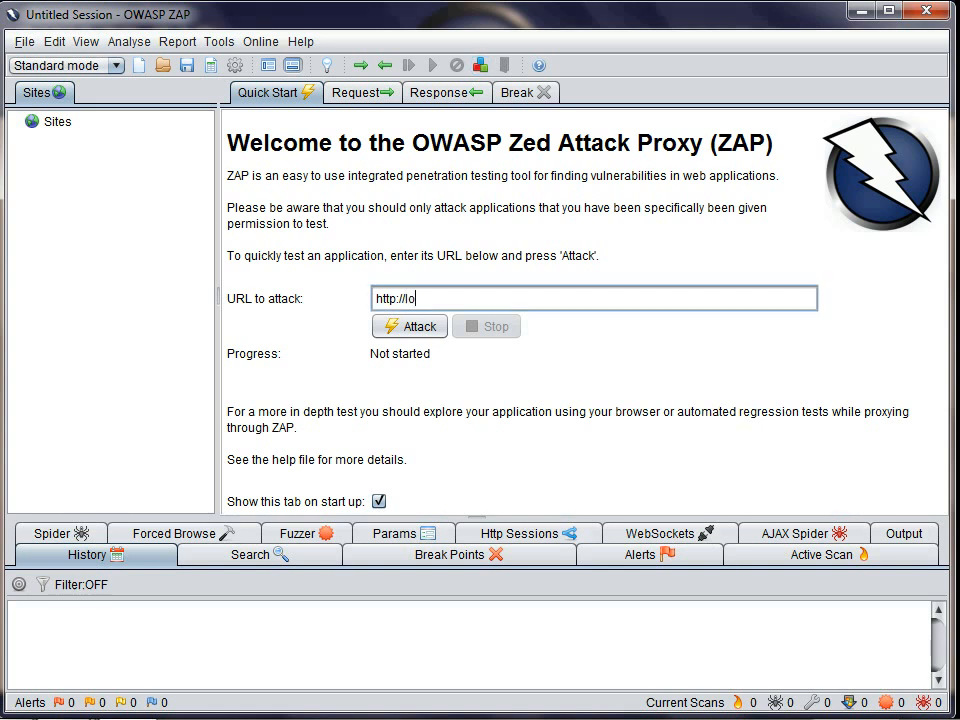
pyautogui.write('calhost:8080/bodgeit/')
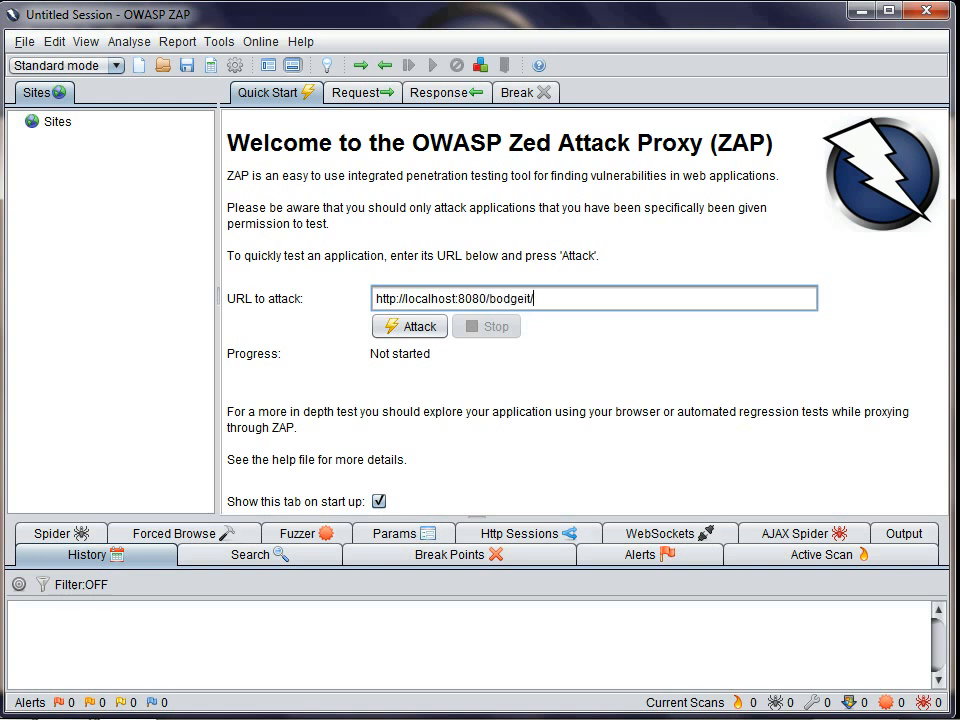
pyautogui.press('Return')
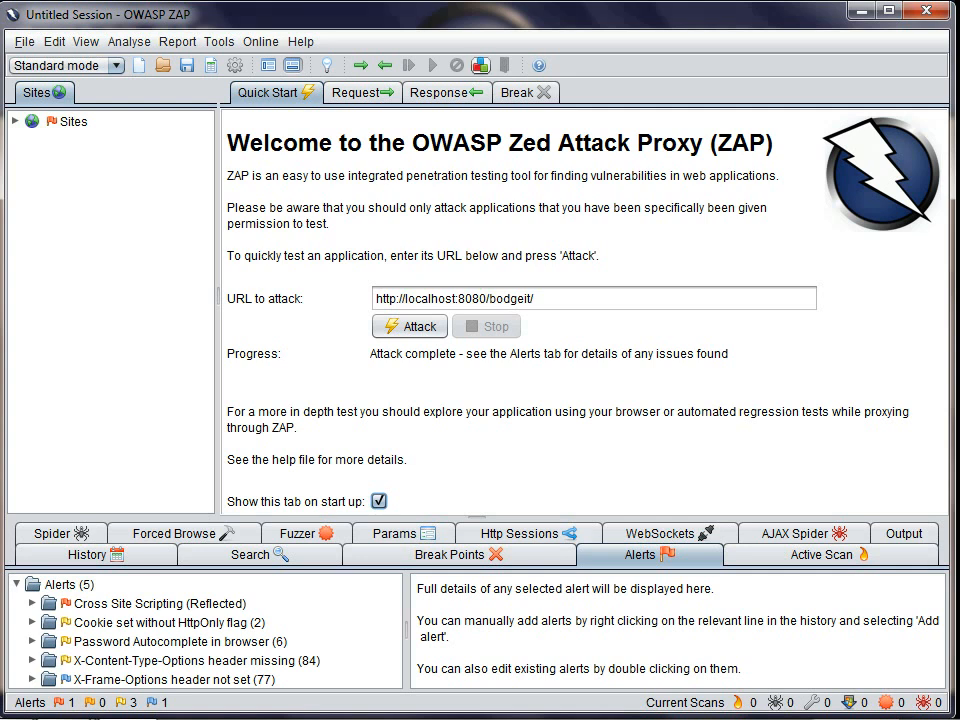
# Step: Open the add-on manager, review the installed scanner rules and check for updates
pyautogui.click(480, 65)
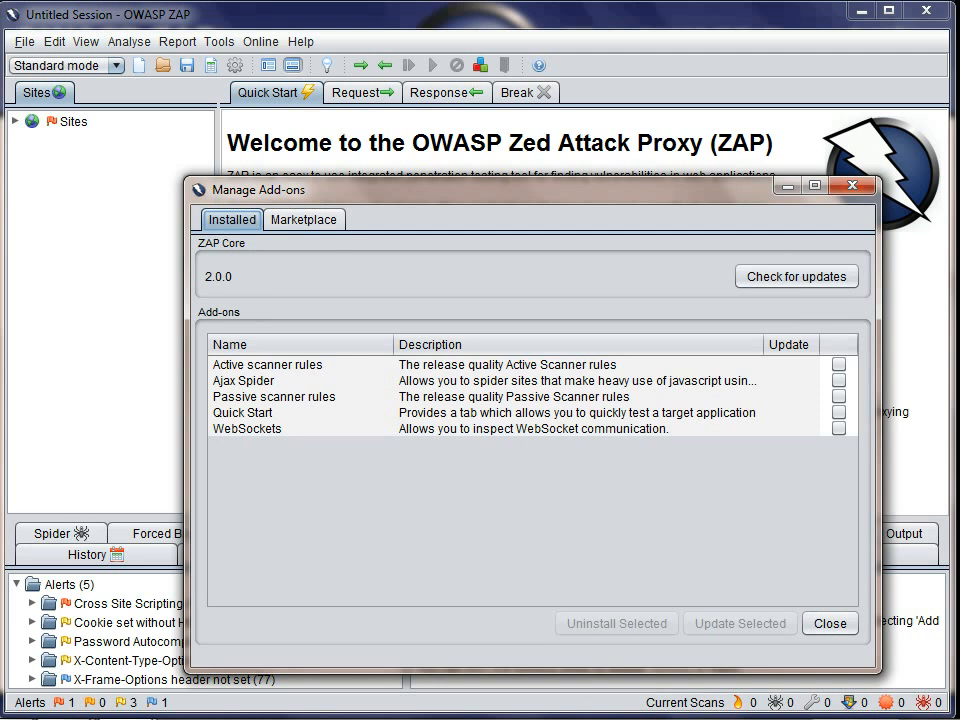
pyautogui.click(267, 365)
pyautogui.click(274, 397)
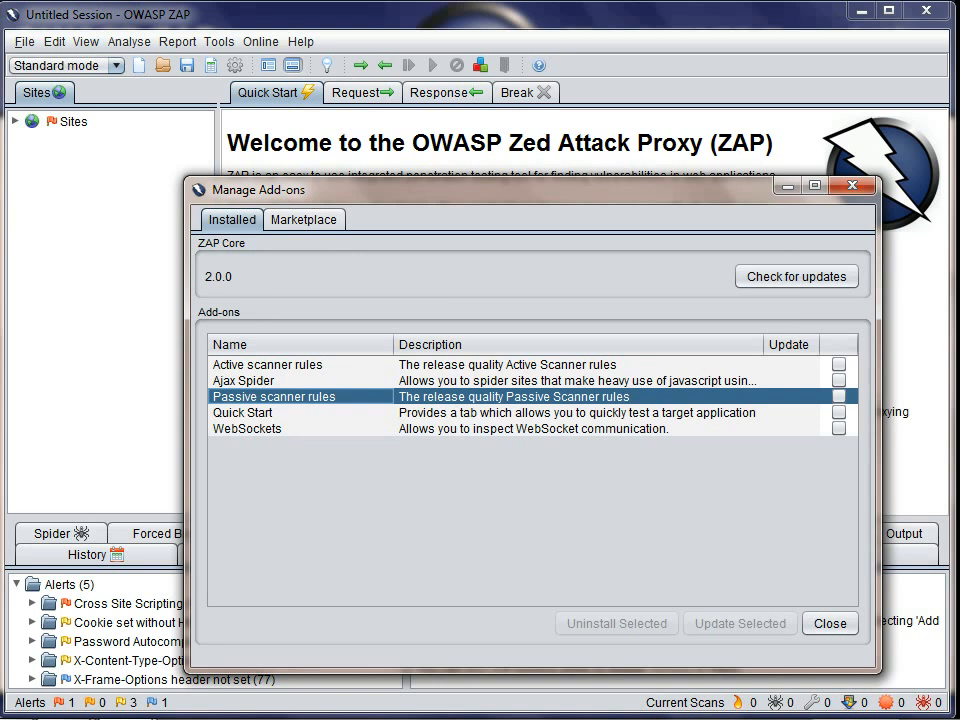
pyautogui.click(796, 276)
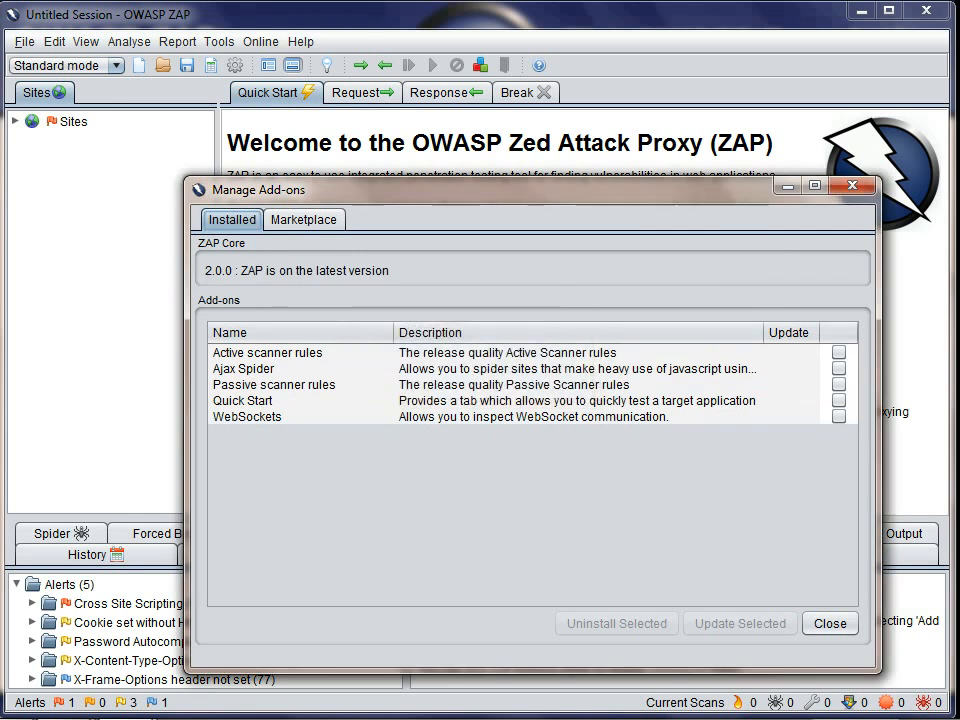
# Step: Look through the add-ons offered in the marketplace, install Port Scanner and close the add-on manager
pyautogui.click(304, 220)
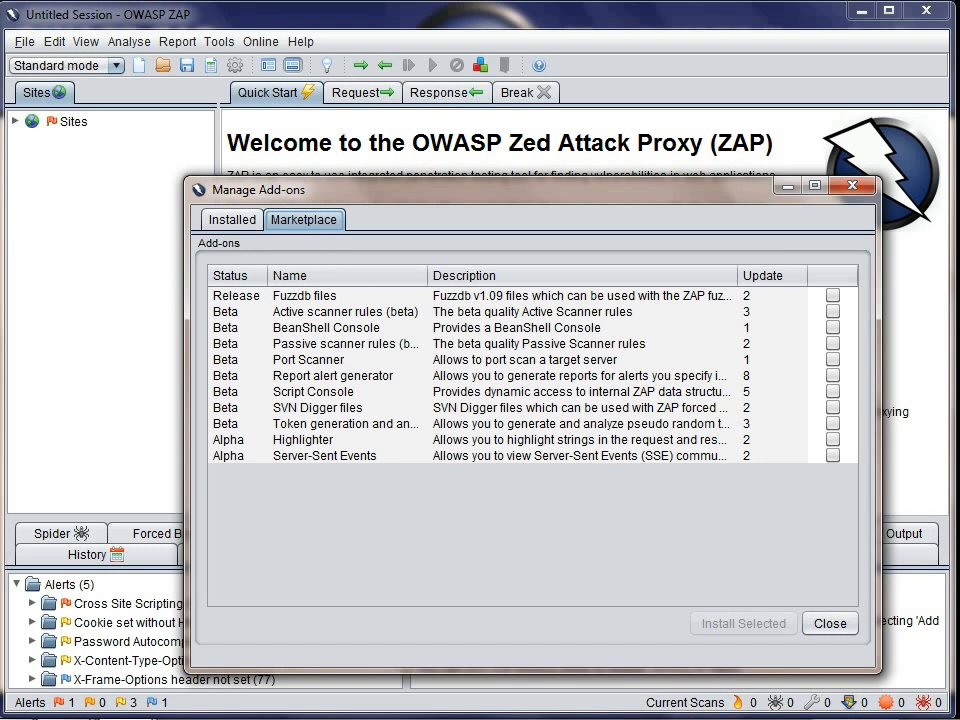
pyautogui.moveTo(520, 375)
pyautogui.click(236, 440)
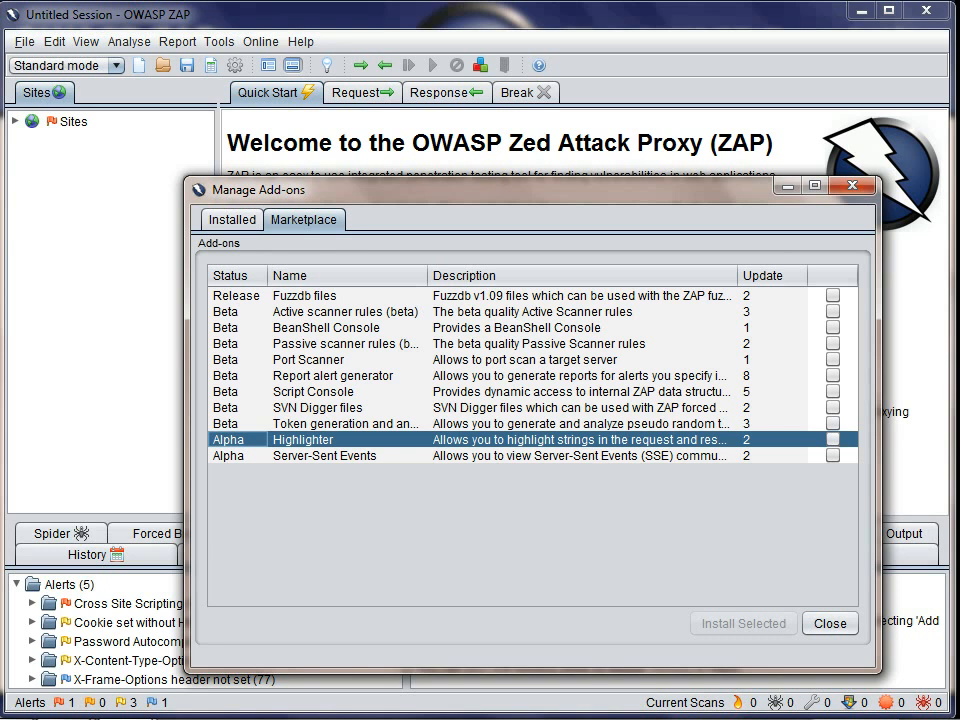
pyautogui.click(238, 376)
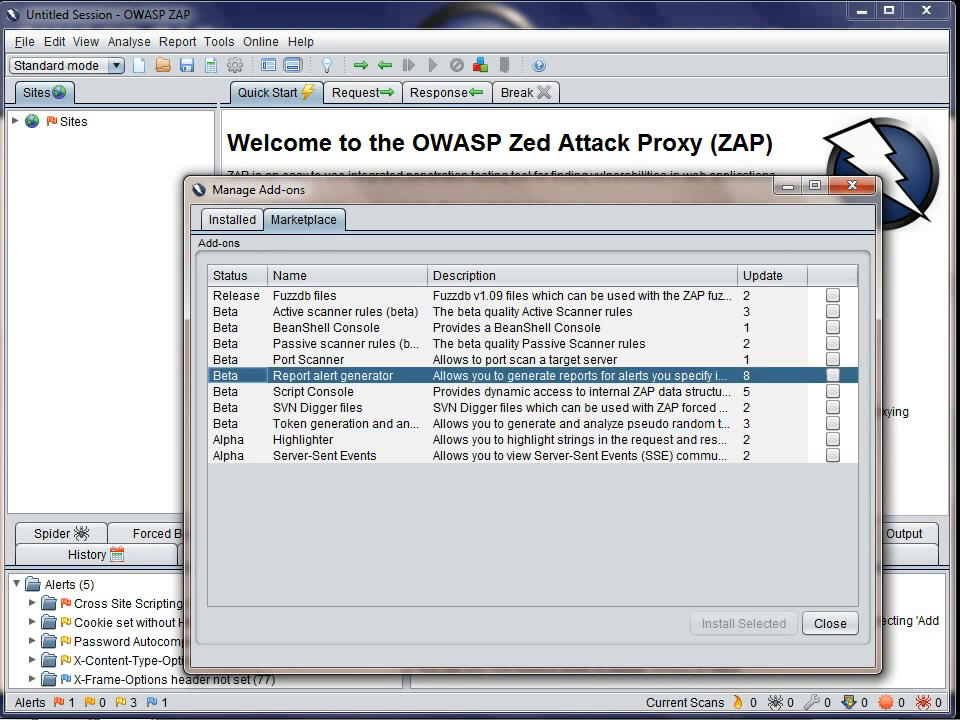
pyautogui.click(238, 296)
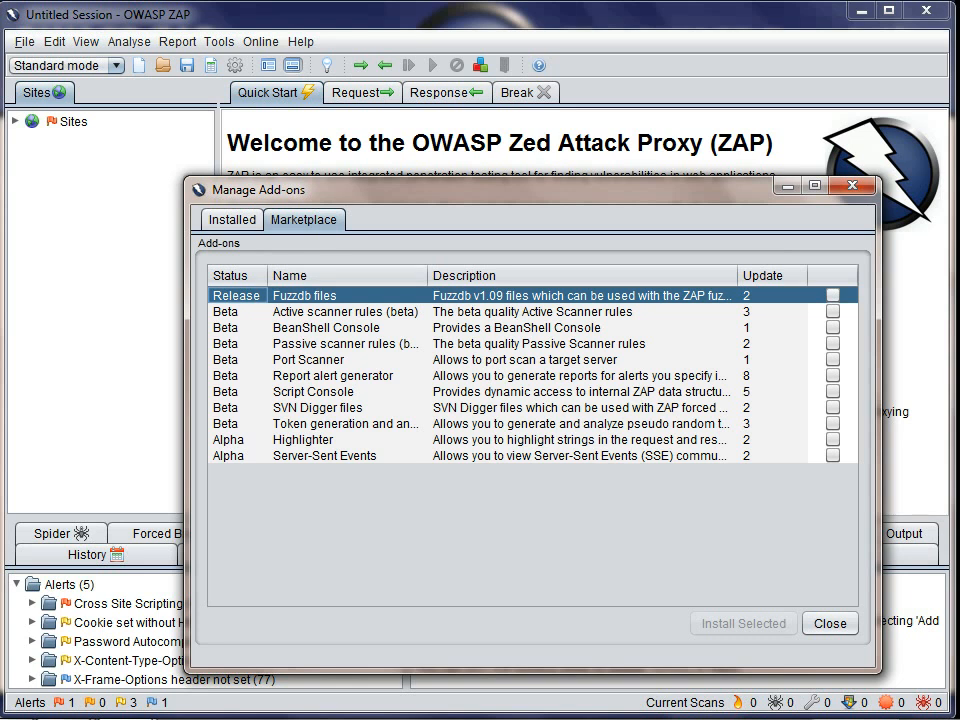
pyautogui.click(325, 360)
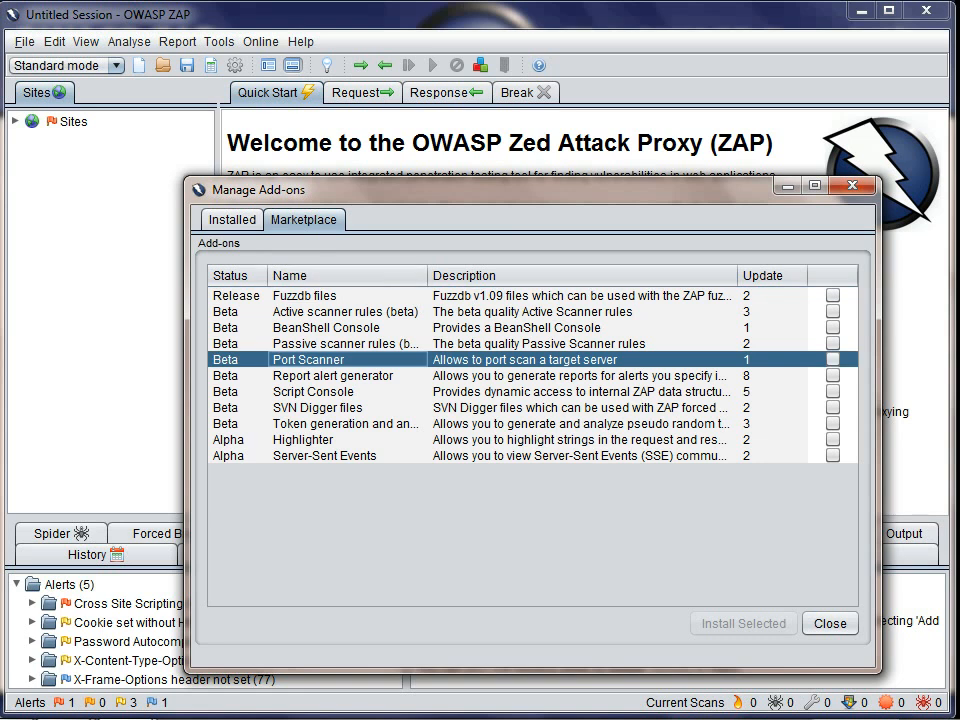
pyautogui.click(325, 296)
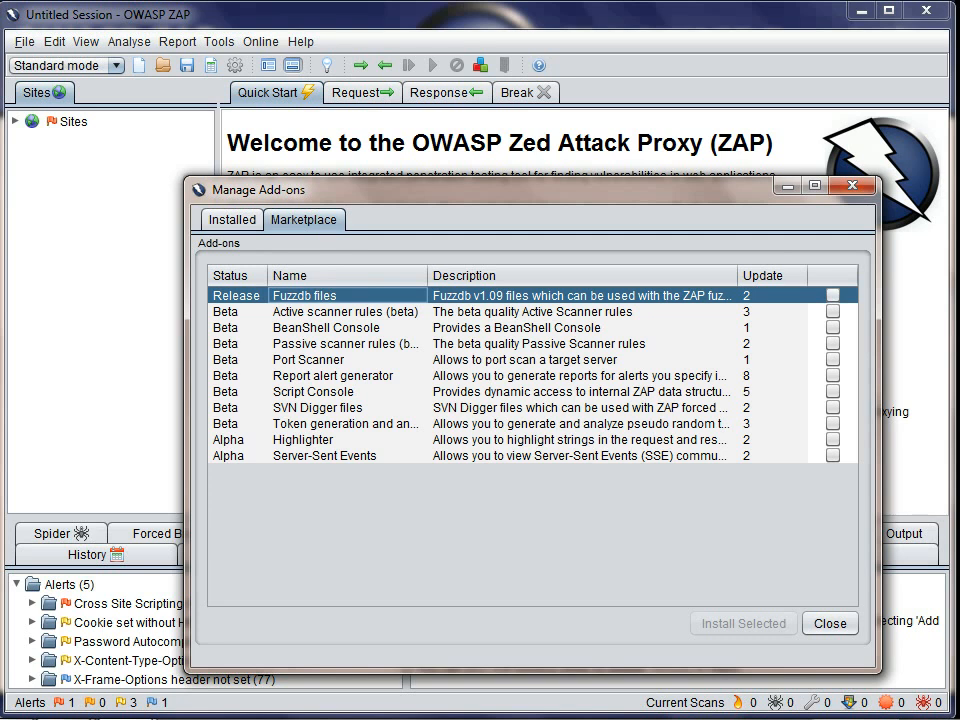
pyautogui.click(833, 359)
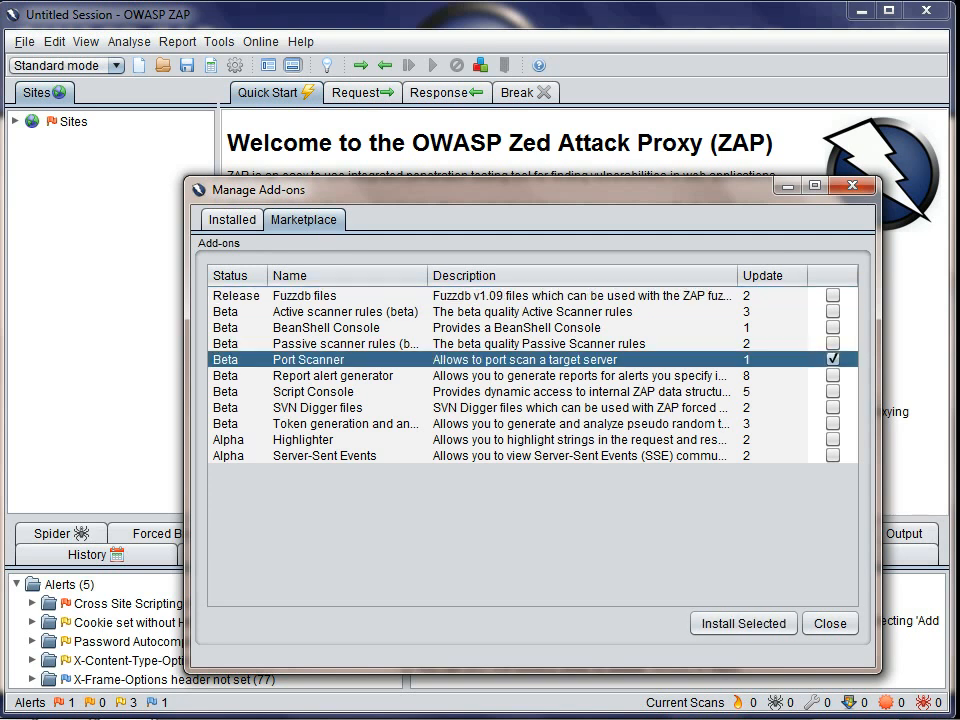
pyautogui.click(743, 623)
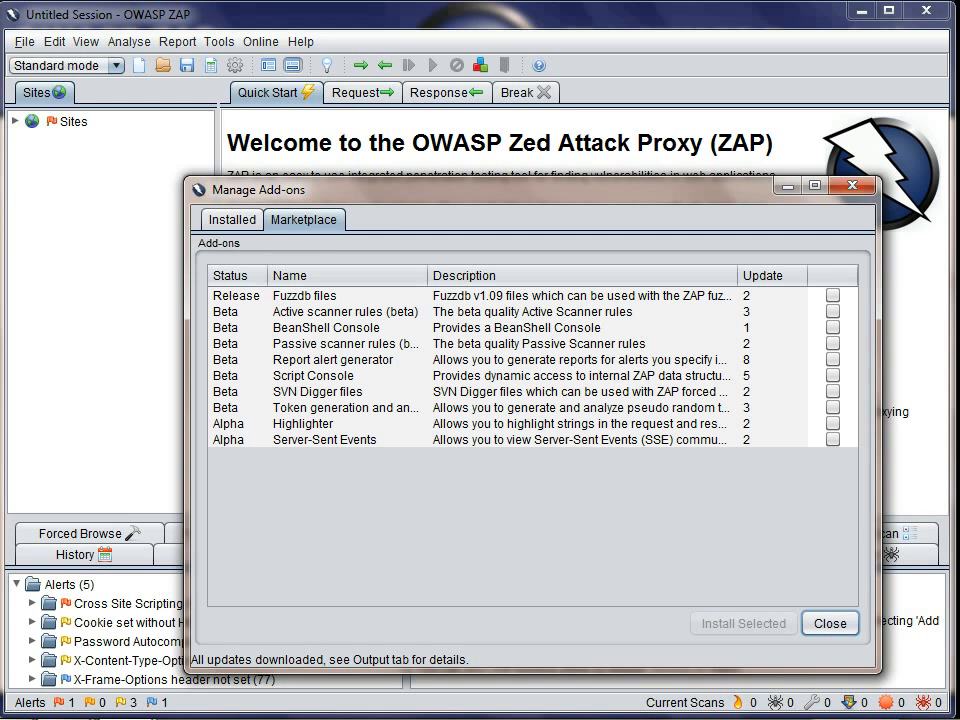
pyautogui.click(830, 623)
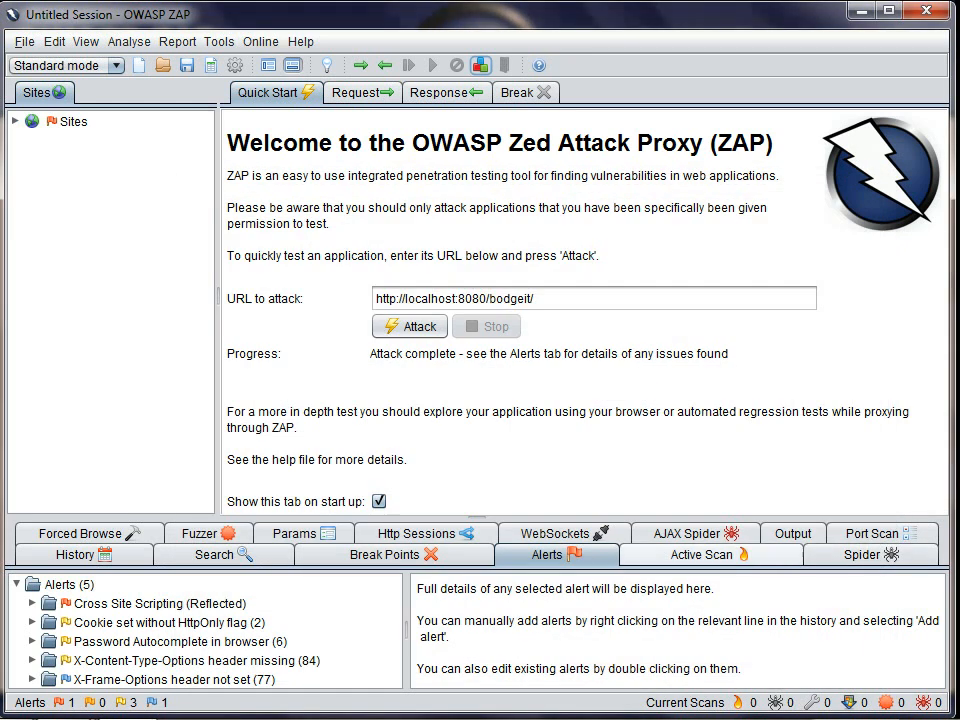
# Step: View the new Port Scan feature and read its add-on help pages, including the tab topic, in the user guide
pyautogui.click(872, 533)
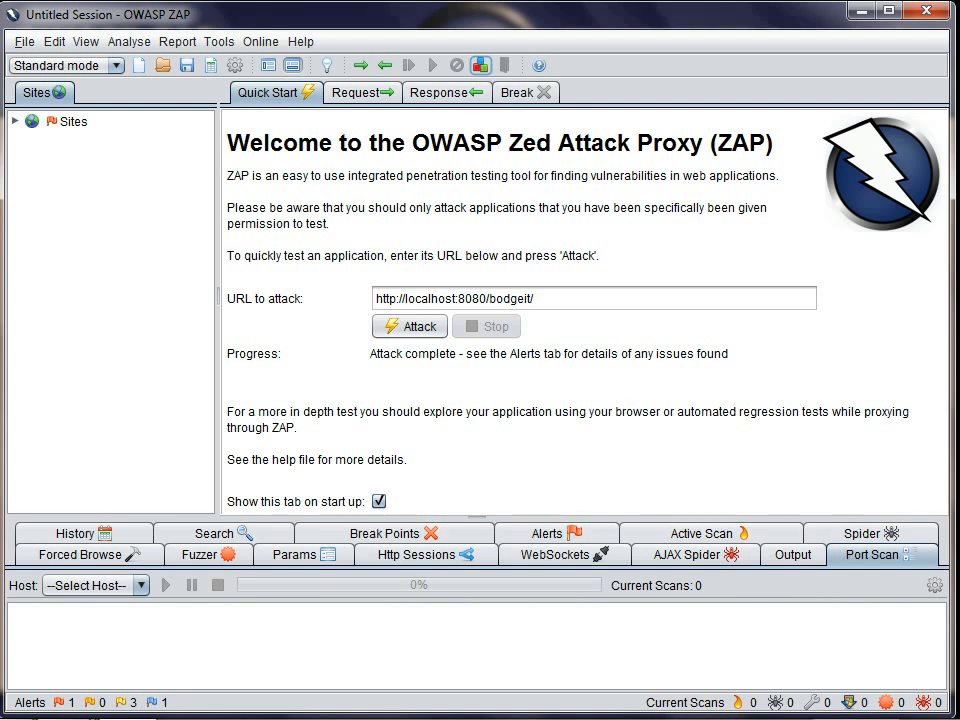
pyautogui.click(538, 65)
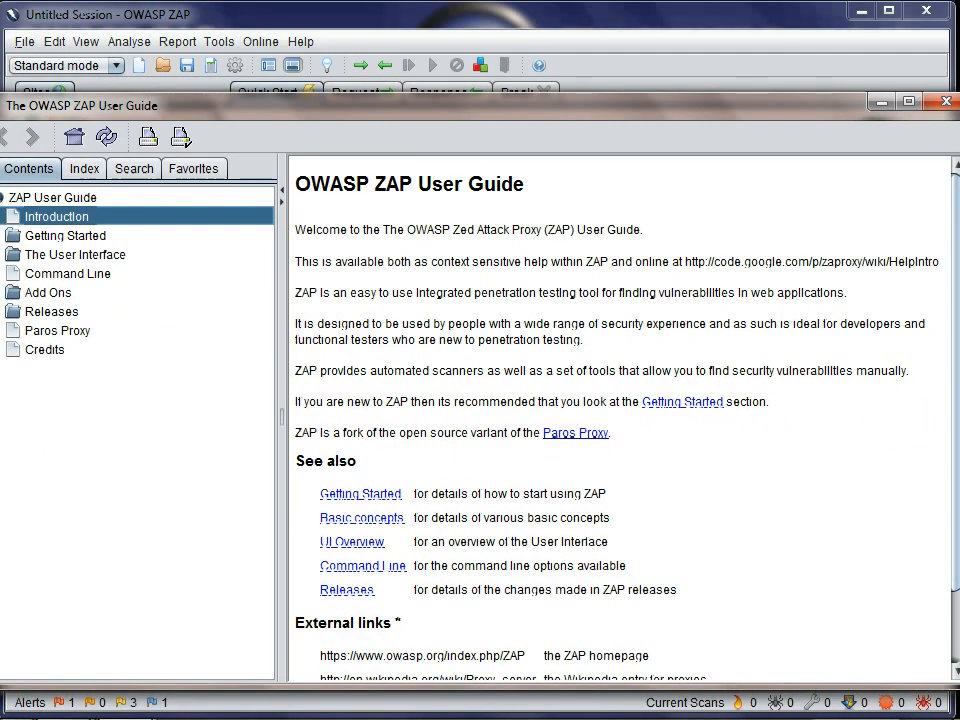
pyautogui.moveTo(0, 400); pyautogui.dragTo(56, 400)
pyautogui.moveTo(480, 104); pyautogui.dragTo(434, 99)
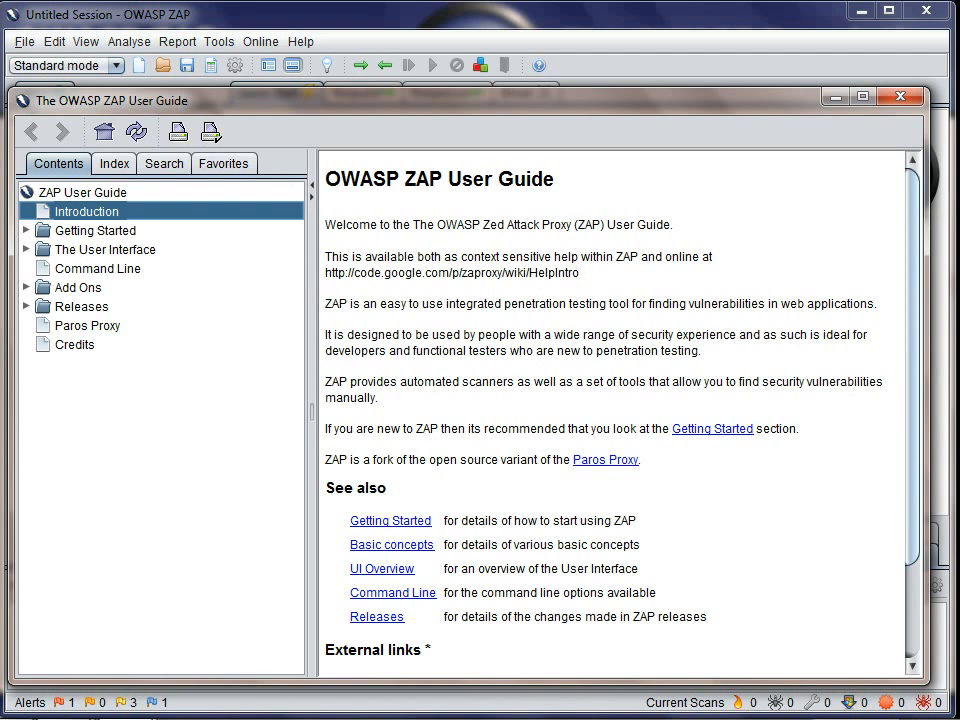
pyautogui.click(26, 287)
pyautogui.click(78, 287)
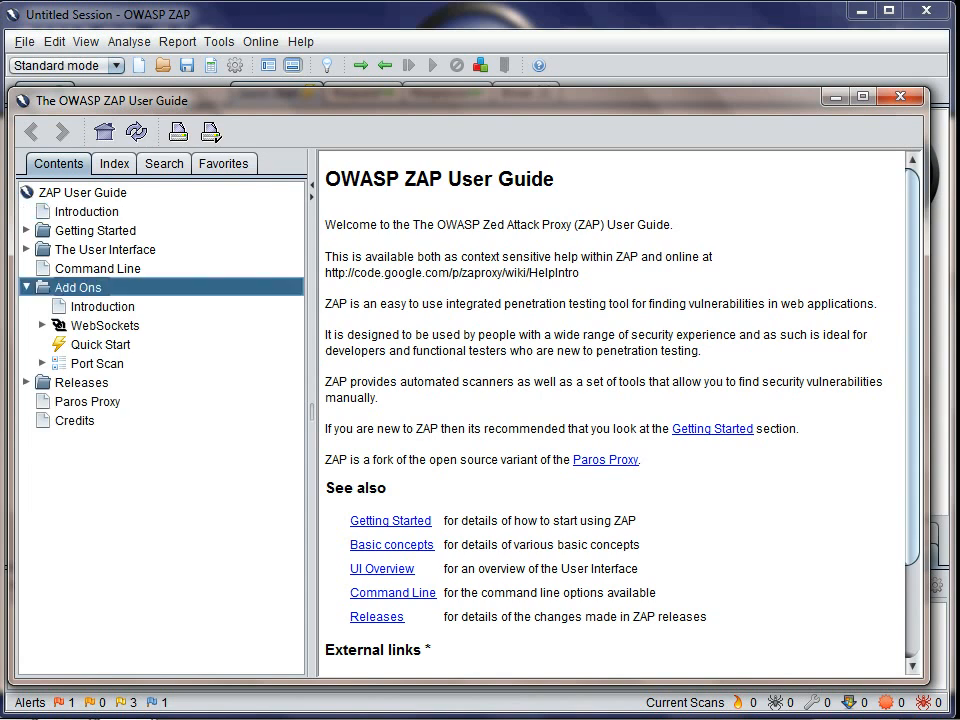
pyautogui.click(97, 364)
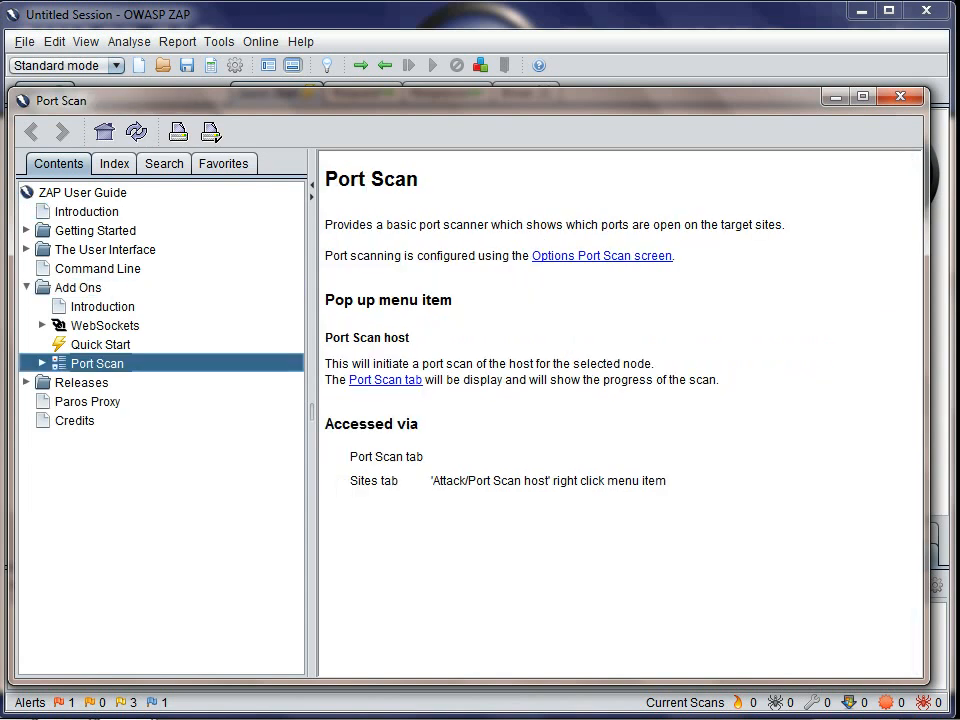
pyautogui.press('Right')
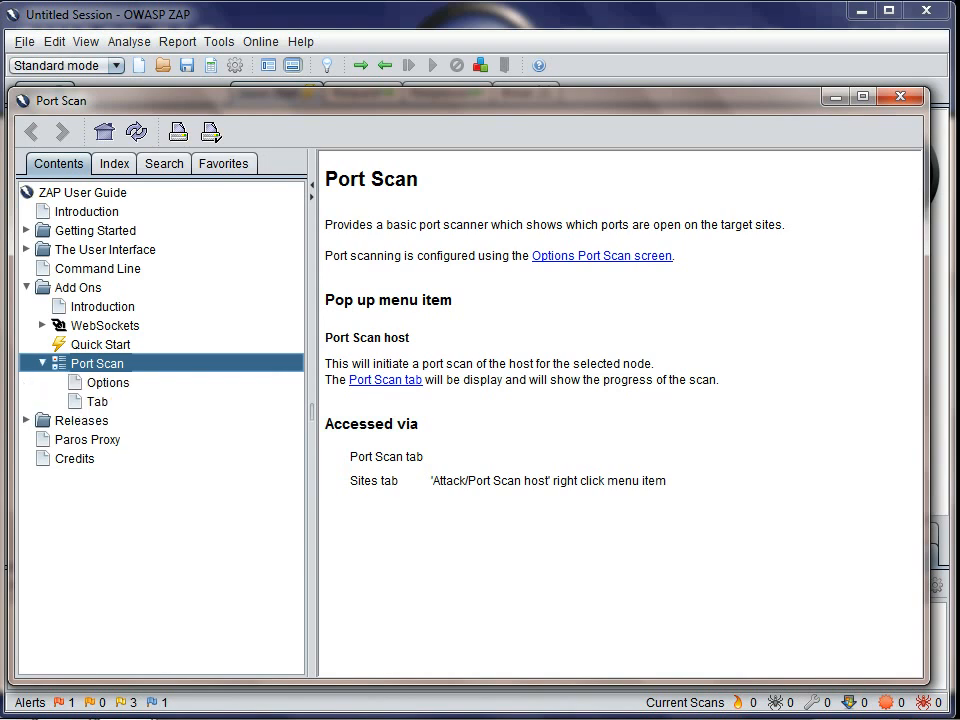
pyautogui.press('Down')
pyautogui.press('Down')
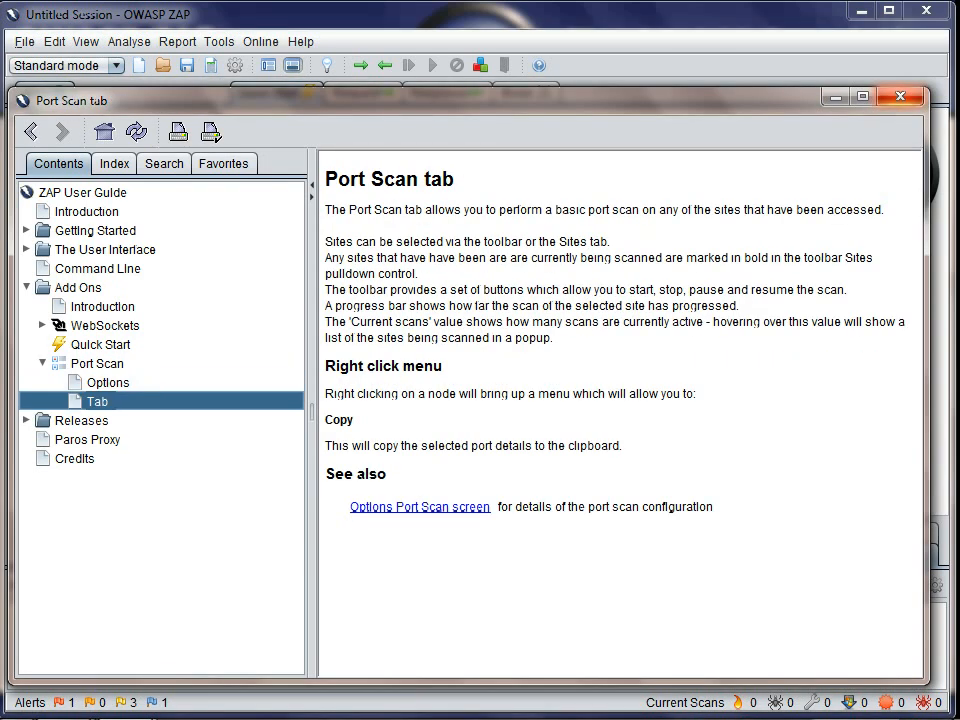
pyautogui.click(900, 97)
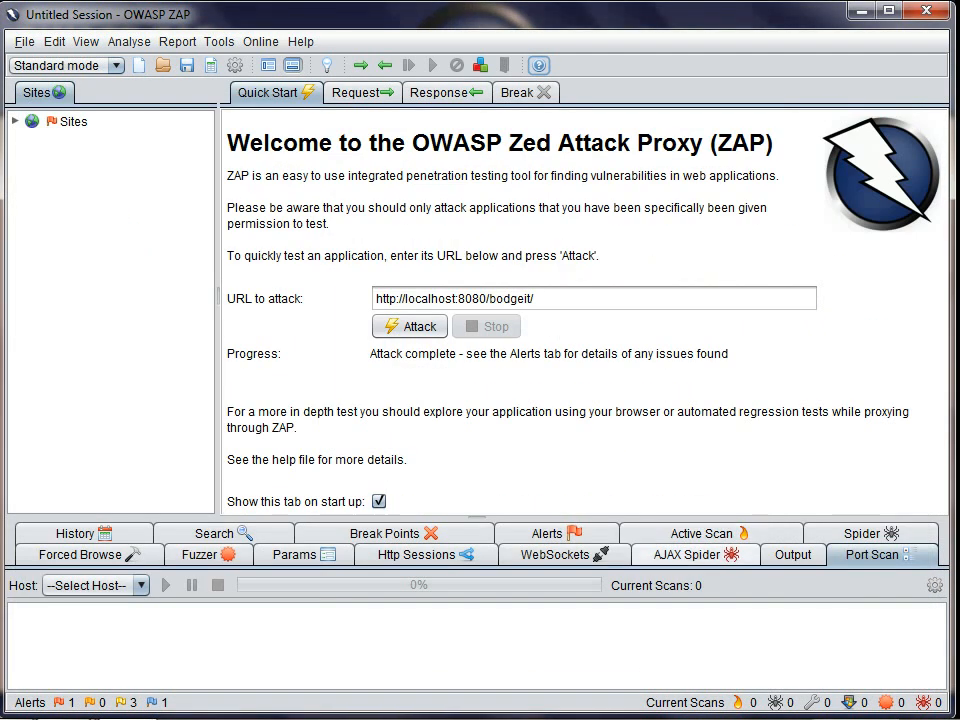
pyautogui.click(871, 534)
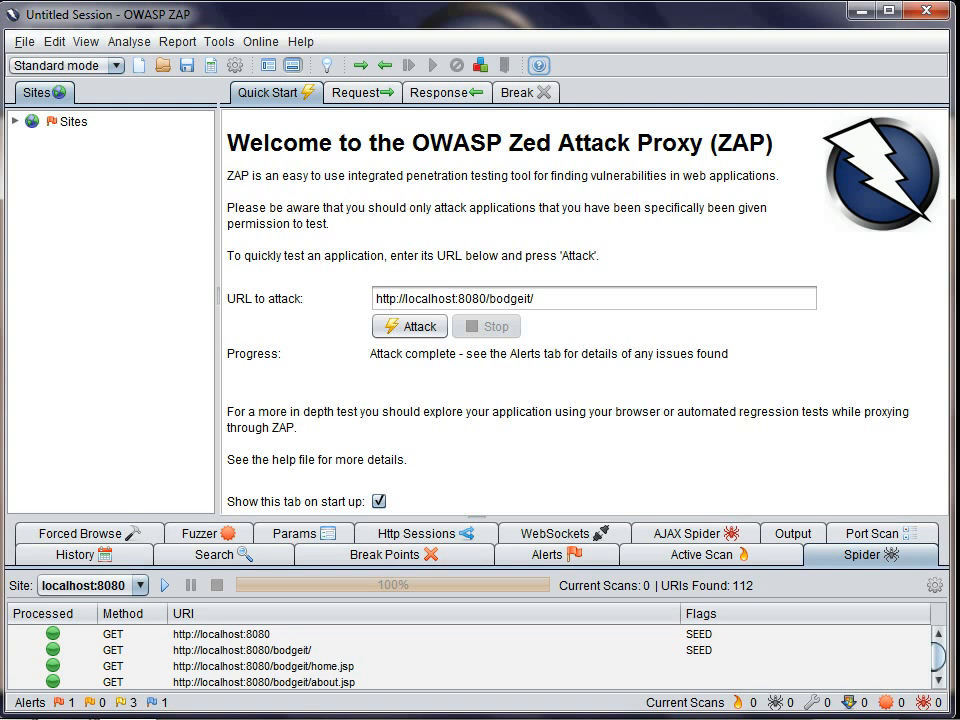
pyautogui.click(15, 121)
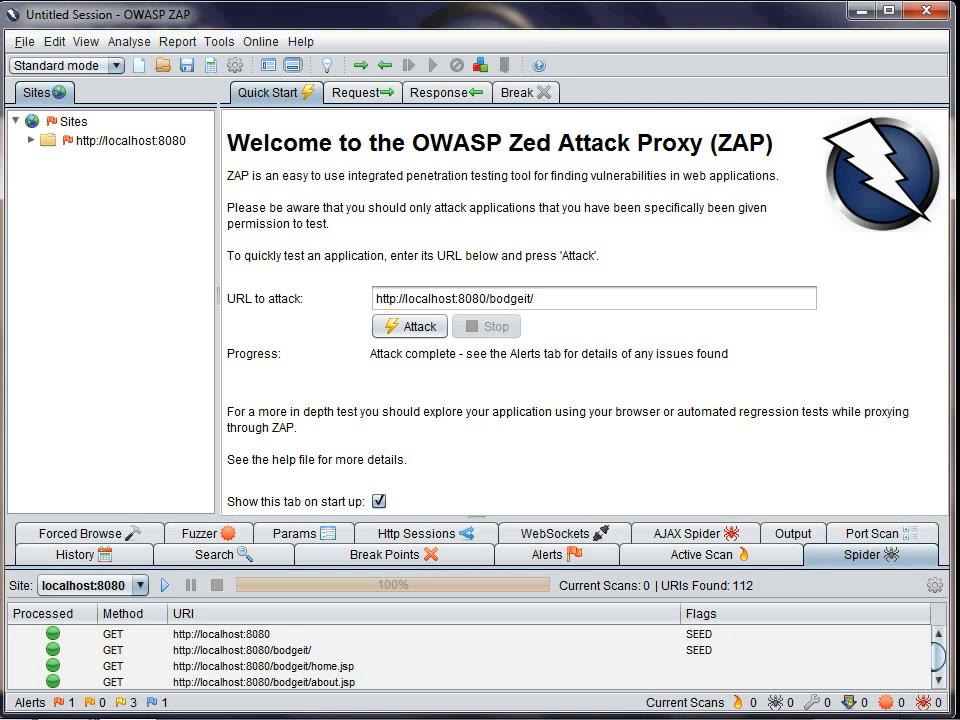
pyautogui.click(31, 140)
pyautogui.rightClick(78, 146)
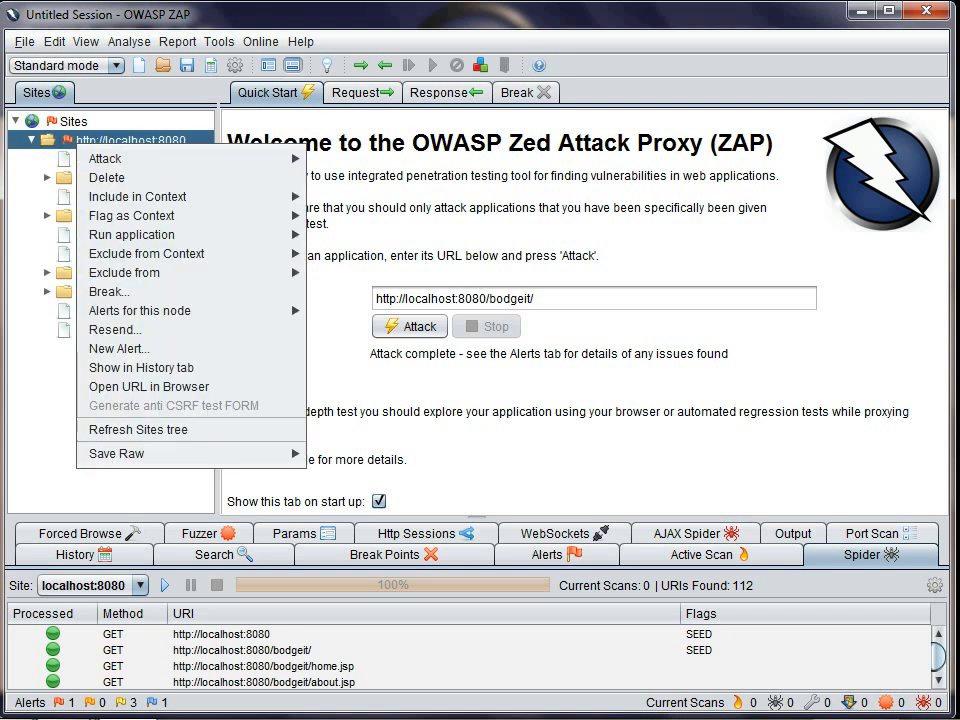
pyautogui.moveTo(110, 158)
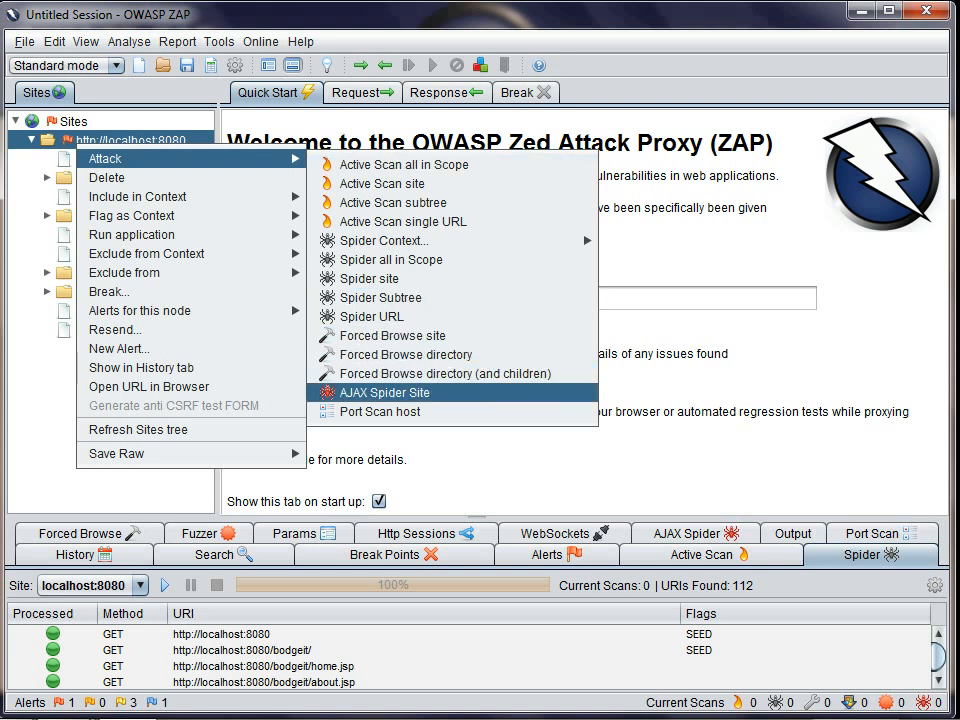
pyautogui.click(385, 393)
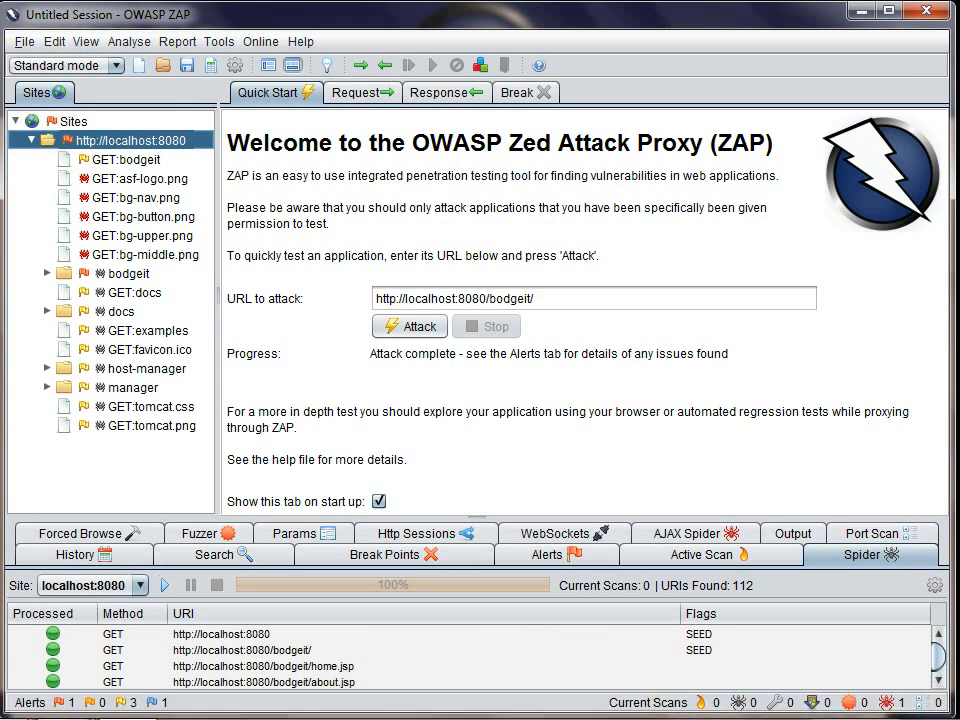
pyautogui.click(696, 534)
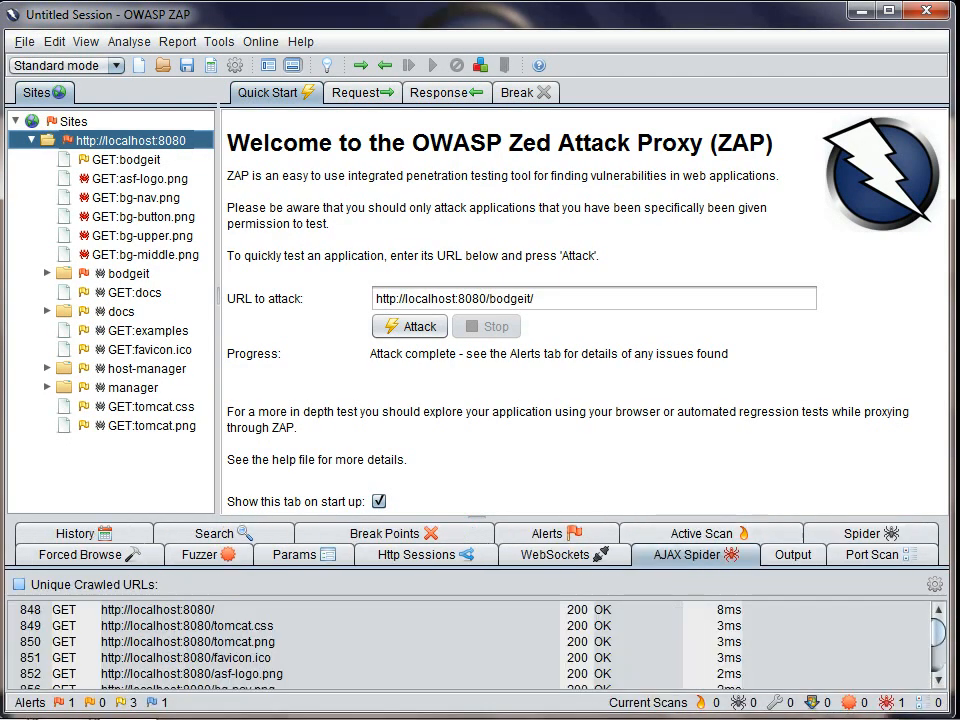
pyautogui.click(19, 585)
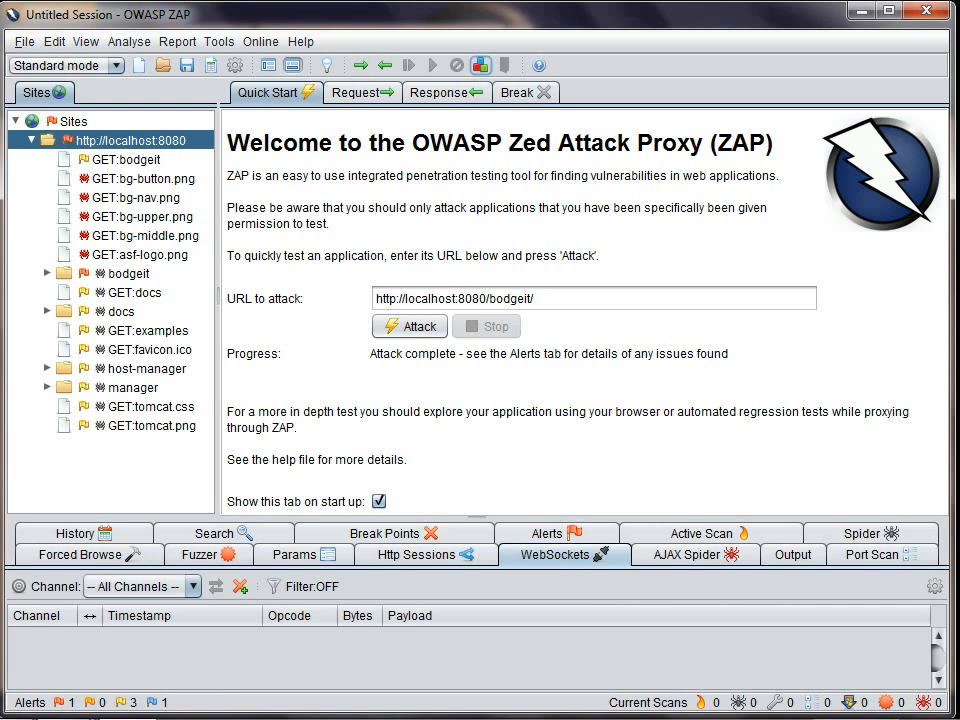
# Step: Switch to Firefox, load BrowserQuest from the Remote test apps bookmarks and start playing with the saved character
pyautogui.hotkey('alt', 'Tab')
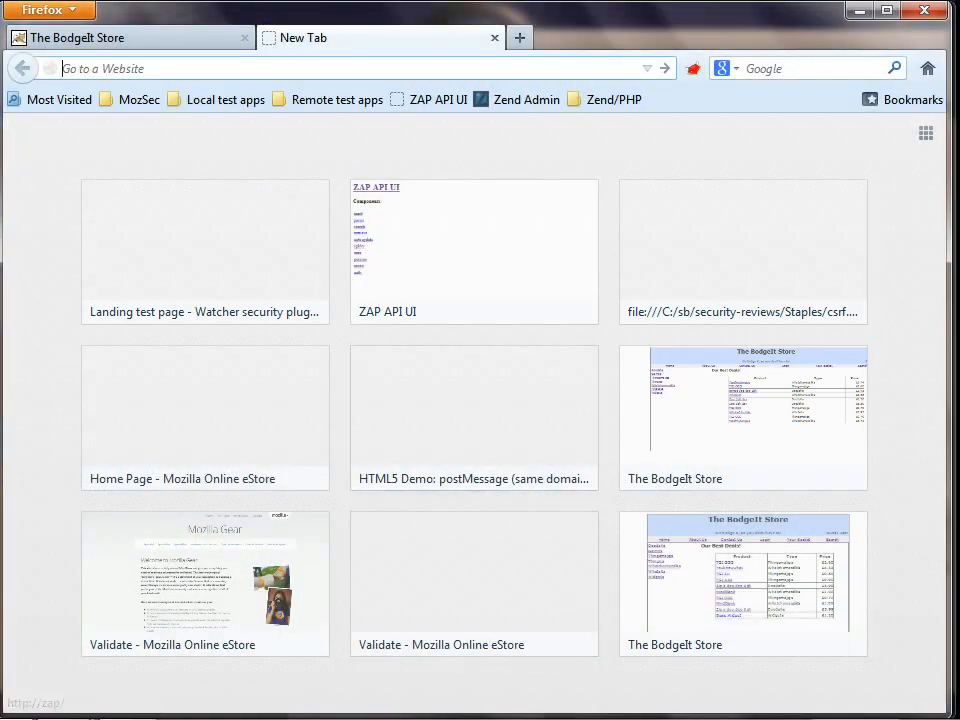
pyautogui.click(330, 100)
pyautogui.click(335, 126)
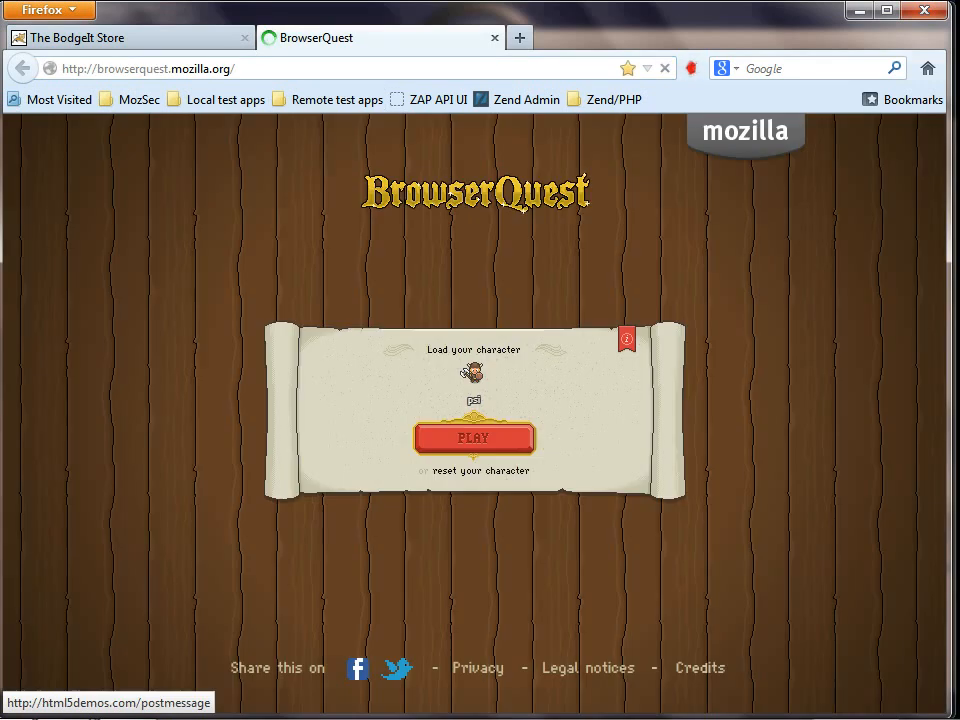
pyautogui.click(474, 438)
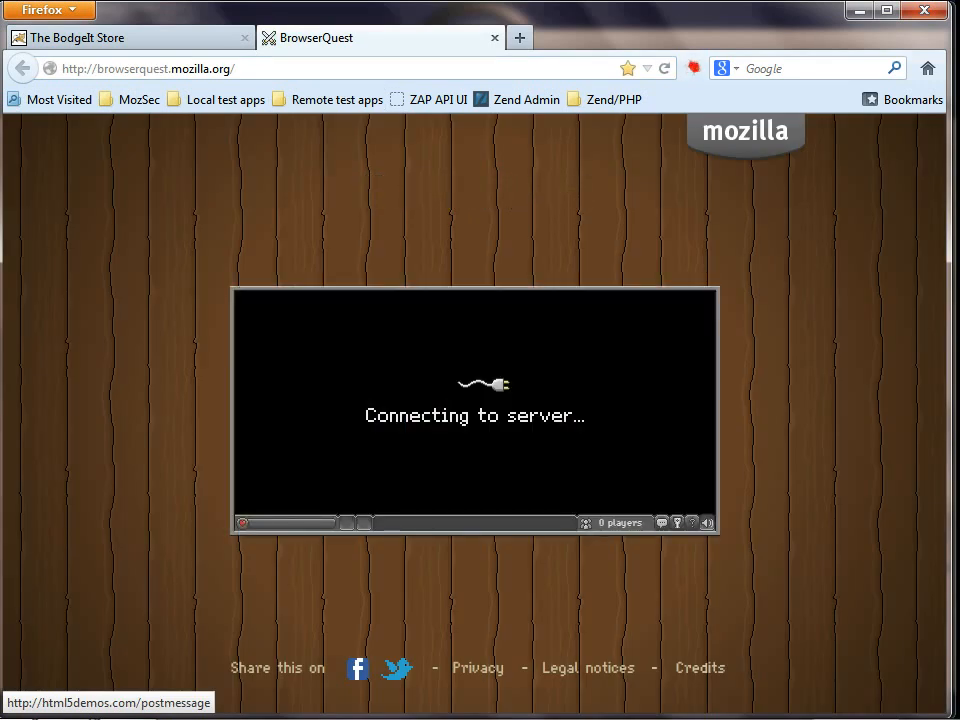
# Step: Switch back to OWASP ZAP and display the payload of WebSocket message #1.1
pyautogui.hotkey('alt', 'Tab')
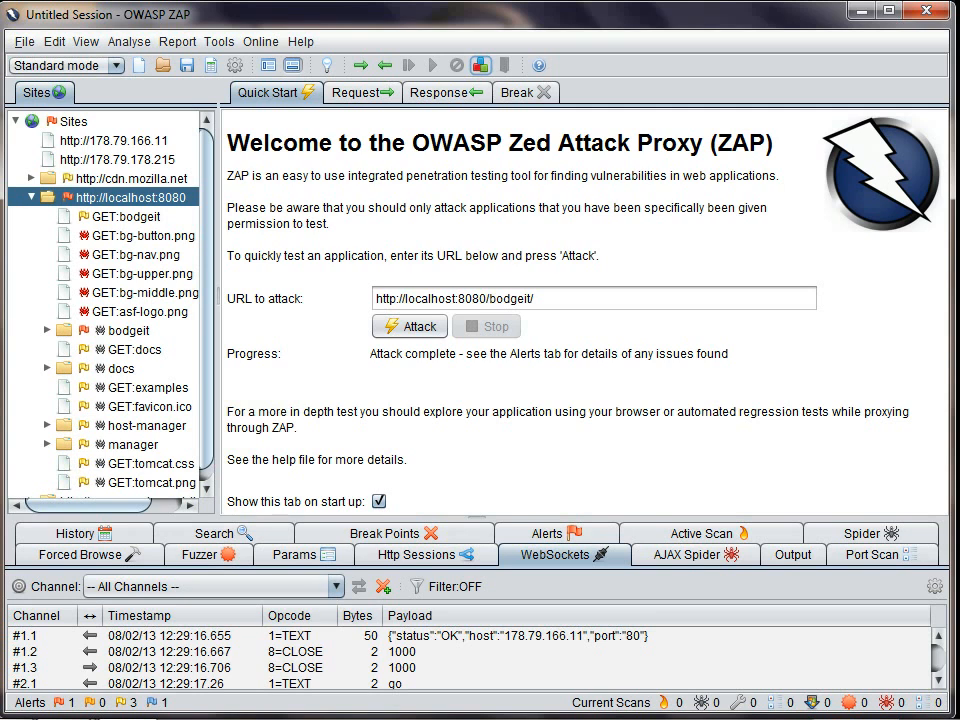
pyautogui.click(450, 636)
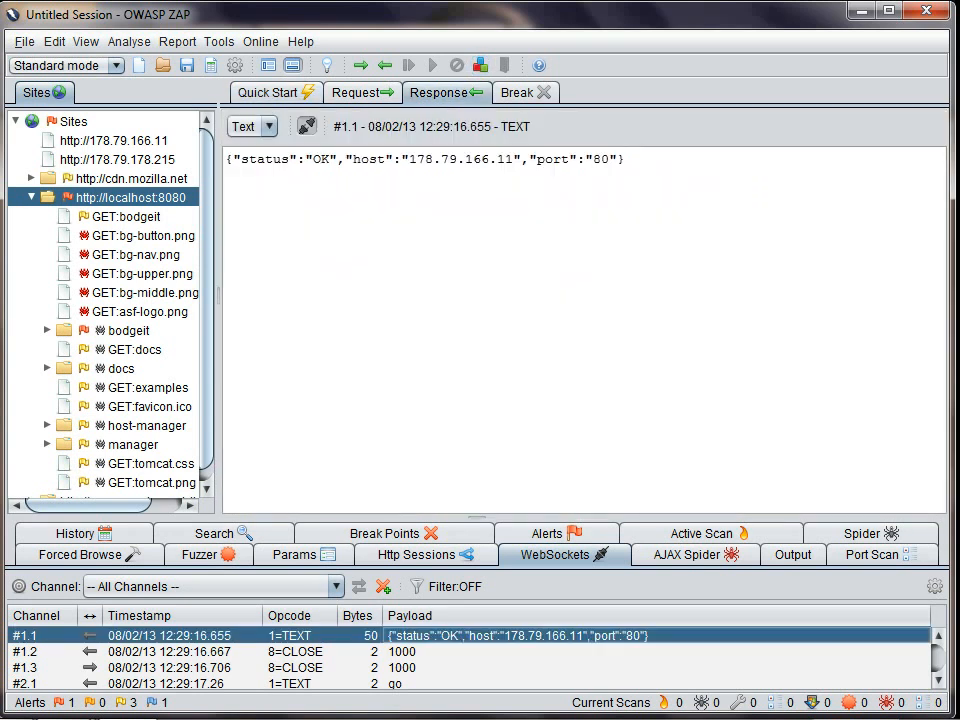
# Step: Display WebSocket messages #1.2 and #1.3, and select the recorded localhost:8080 session in the HTTP sessions list
pyautogui.click(450, 652)
pyautogui.click(450, 668)
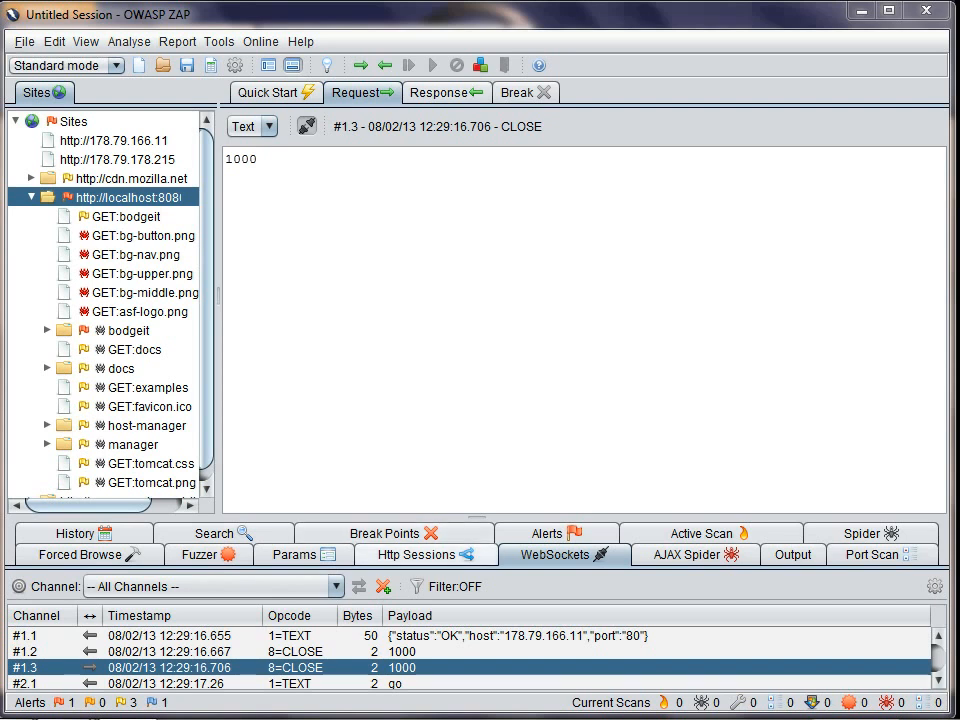
pyautogui.click(428, 555)
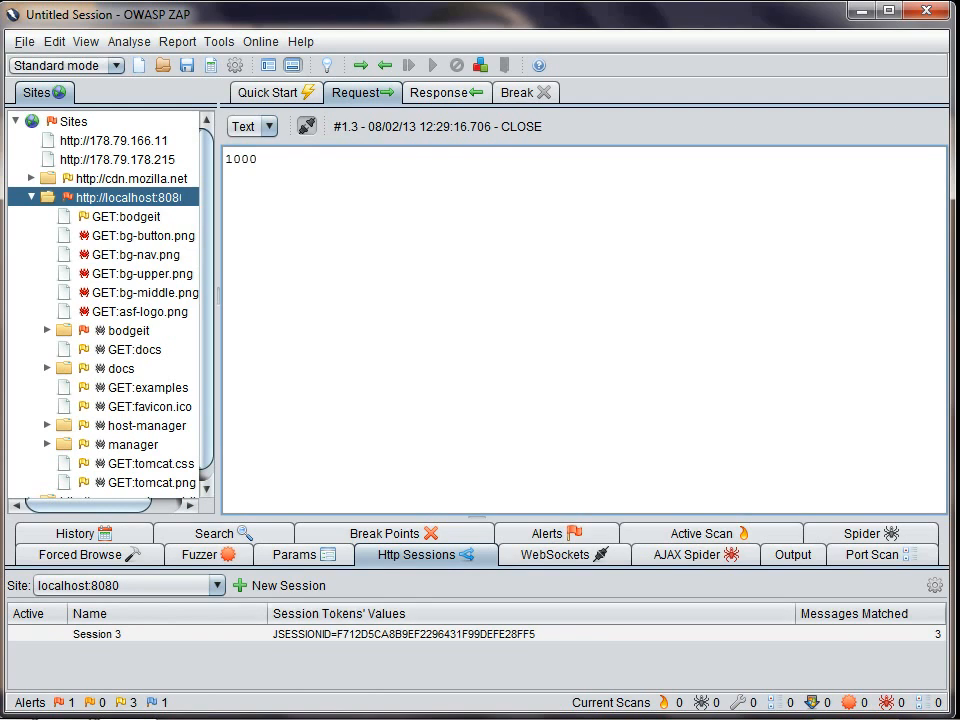
pyautogui.click(430, 634)
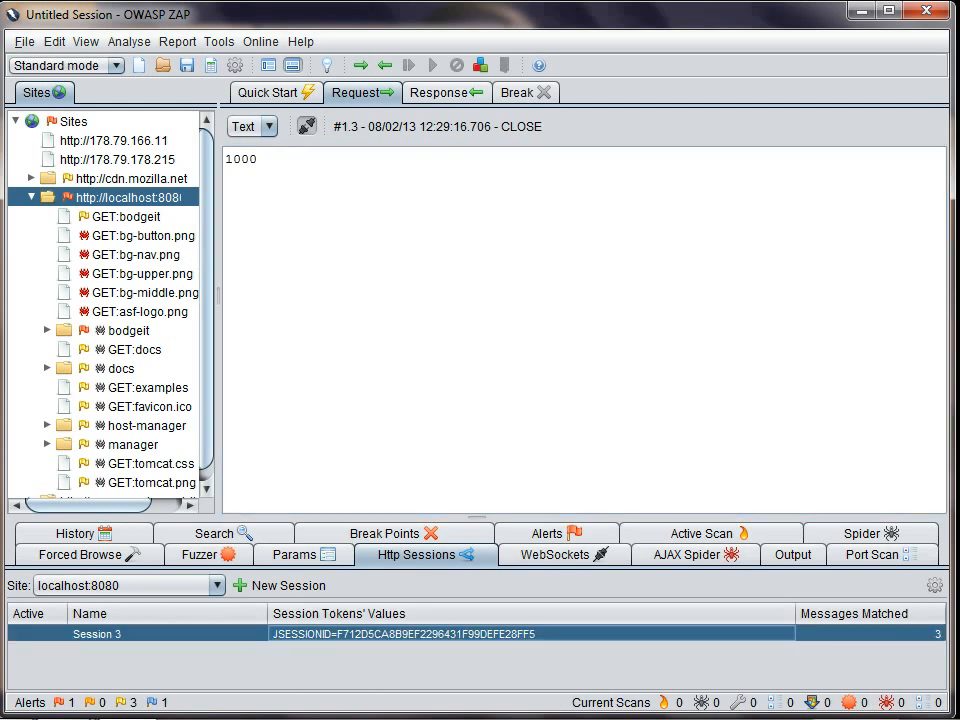
# Step: Switch to Firefox, log in to the BodgeIt Store with the prefilled credentials and visit the About Us, Home and Contact Us pages
pyautogui.hotkey('alt', 'Tab')
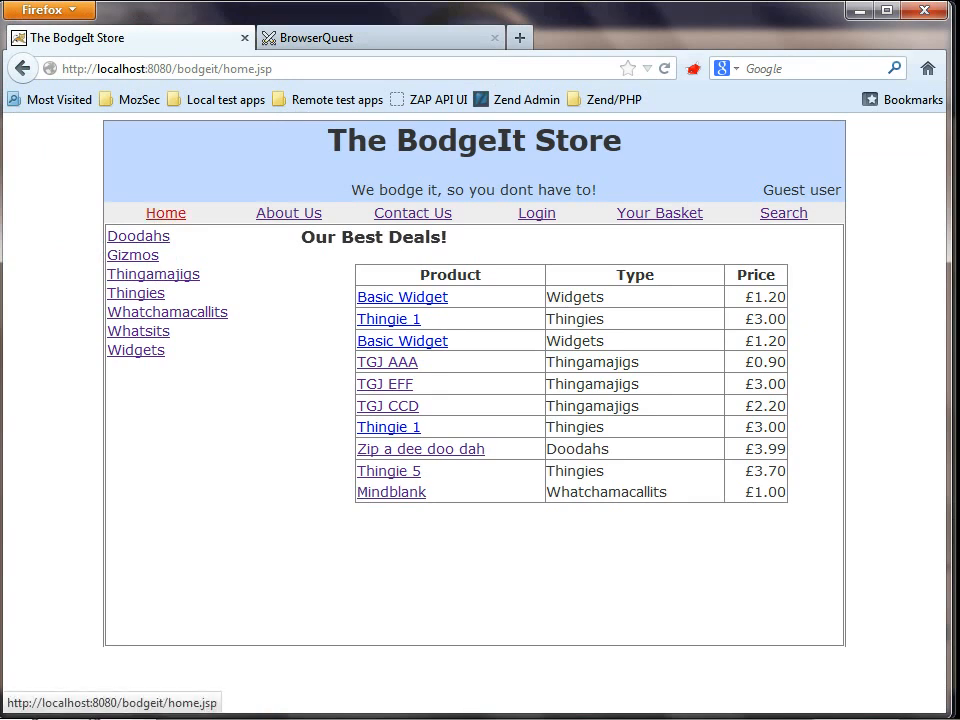
pyautogui.click(166, 213)
pyautogui.click(536, 213)
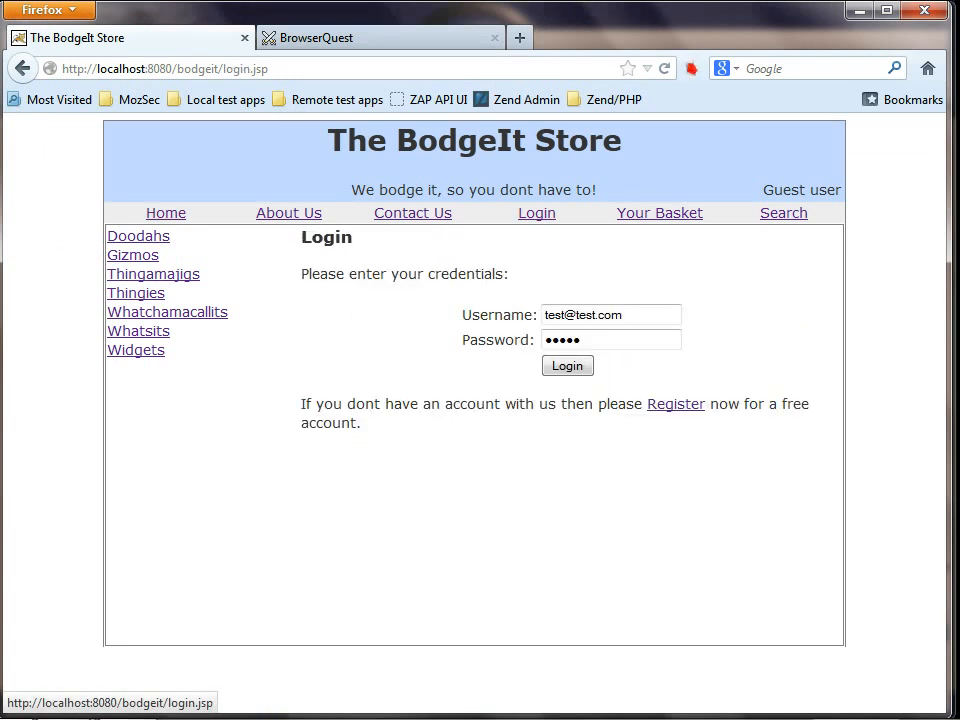
pyautogui.click(566, 364)
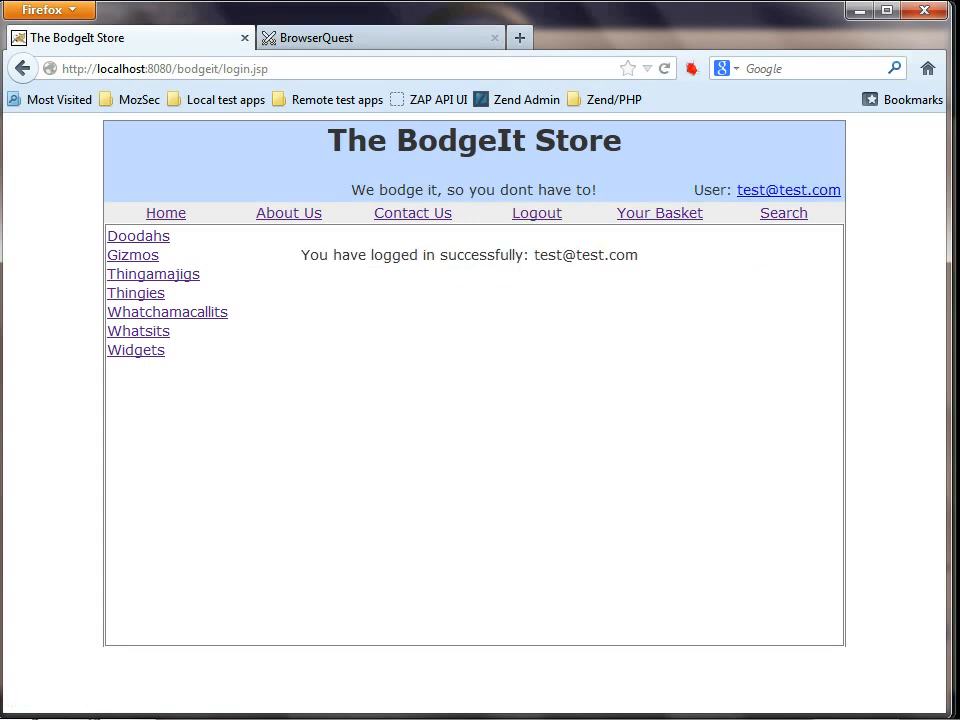
pyautogui.click(289, 213)
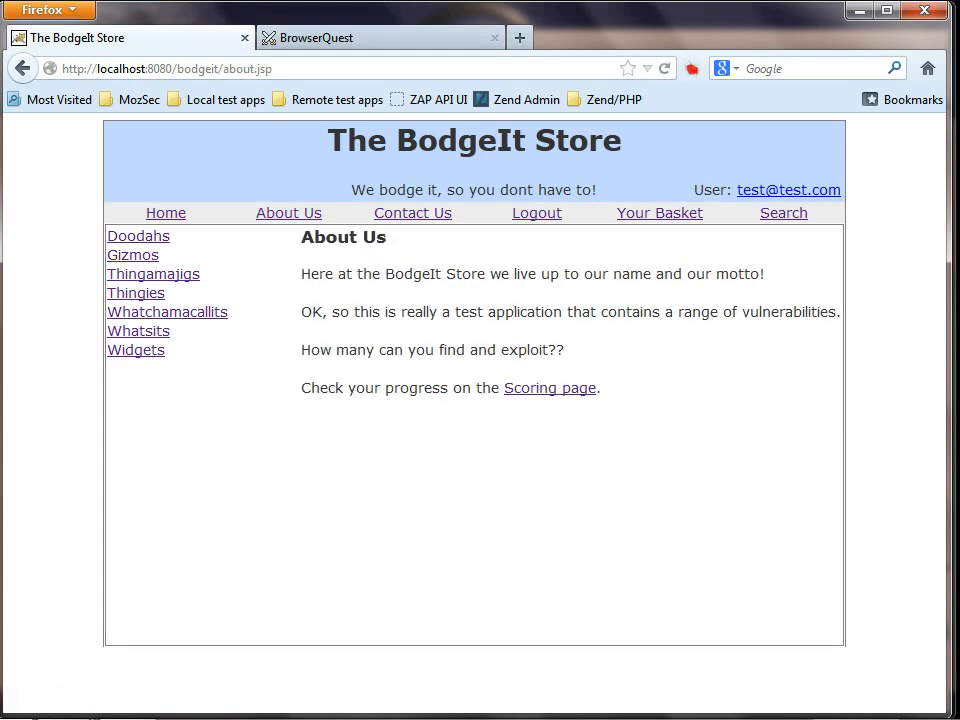
pyautogui.click(166, 213)
pyautogui.click(413, 213)
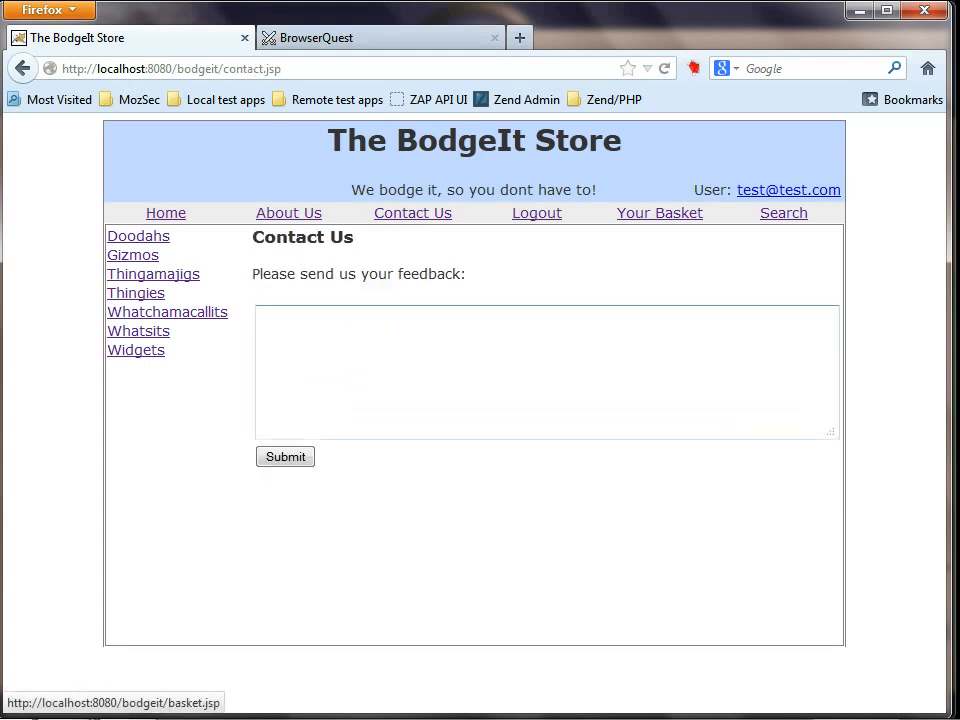
# Step: Switch back to OWASP ZAP and rename the logged-in HTTP session as test
pyautogui.hotkey('alt', 'Tab')
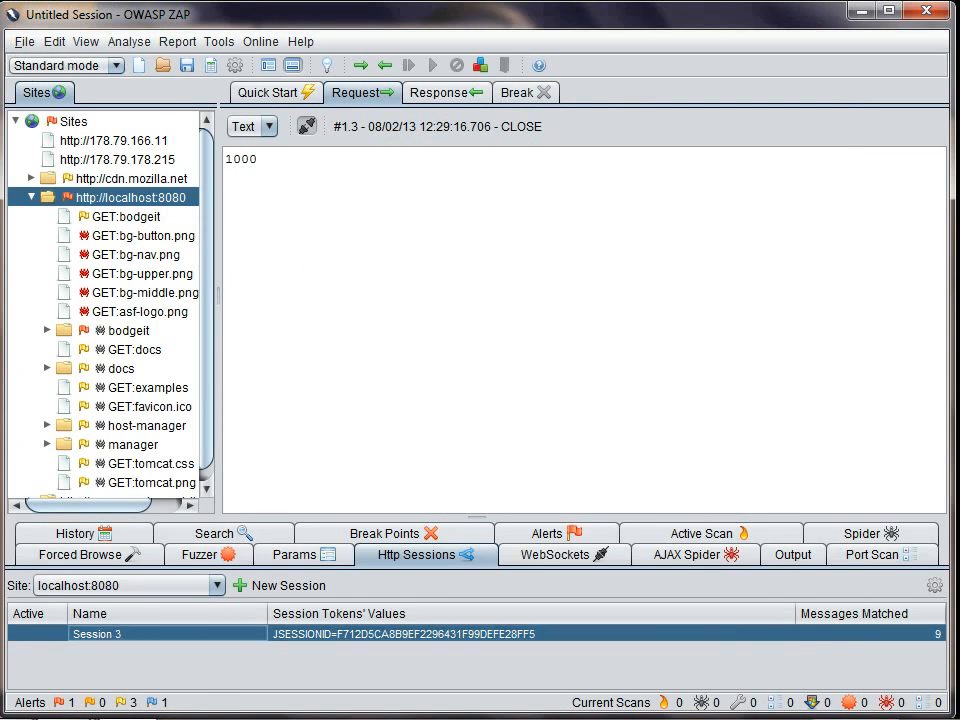
pyautogui.press('F2')
pyautogui.press('BackSpace')
pyautogui.press('BackSpace')
pyautogui.press('BackSpace')
pyautogui.press('BackSpace')
pyautogui.press('BackSpace')
pyautogui.press('BackSpace')
pyautogui.press('BackSpace')
pyautogui.press('BackSpace')
pyautogui.press('BackSpace')
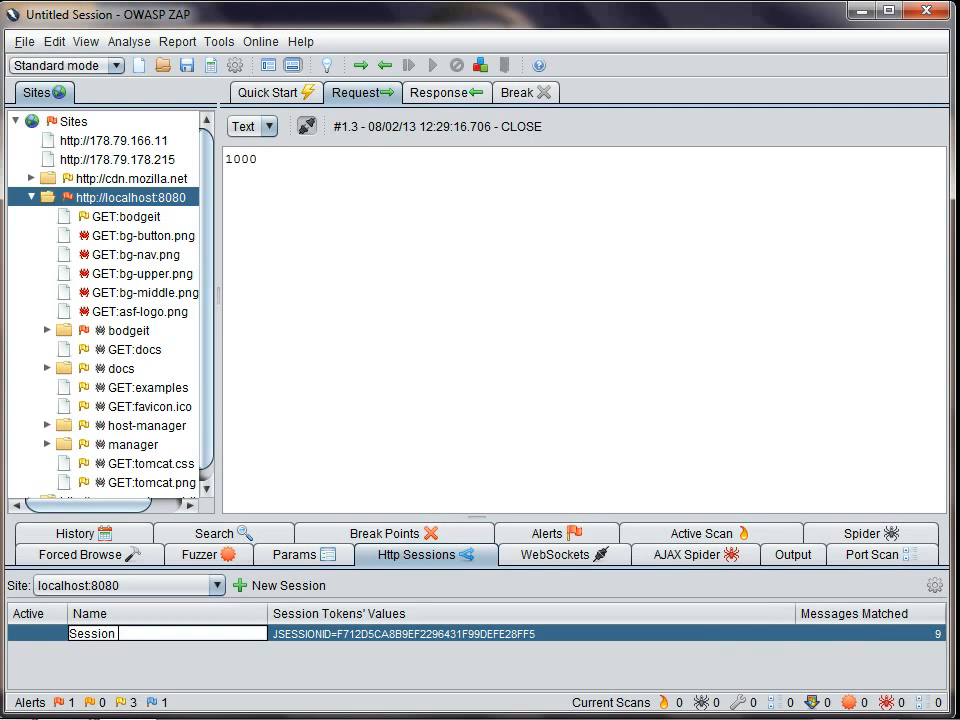
pyautogui.write('test')
pyautogui.press('Return')
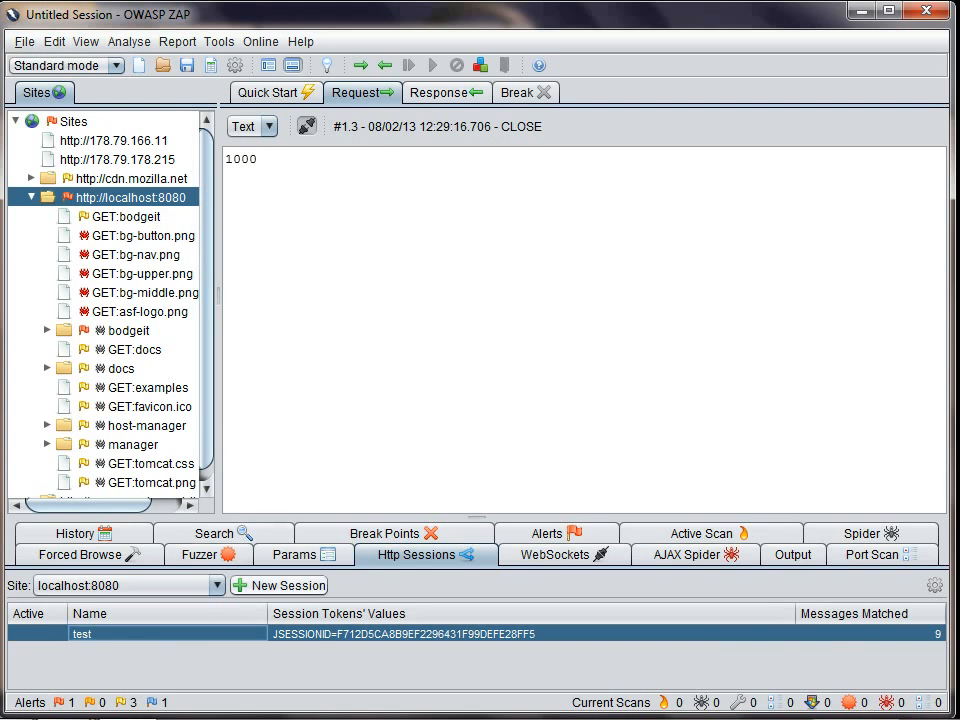
# Step: Create a new HTTP session for localhost:8080 and load the BodgeIt Store's Home and About Us pages in Firefox
pyautogui.click(280, 585)
pyautogui.hotkey('alt', 'Tab')
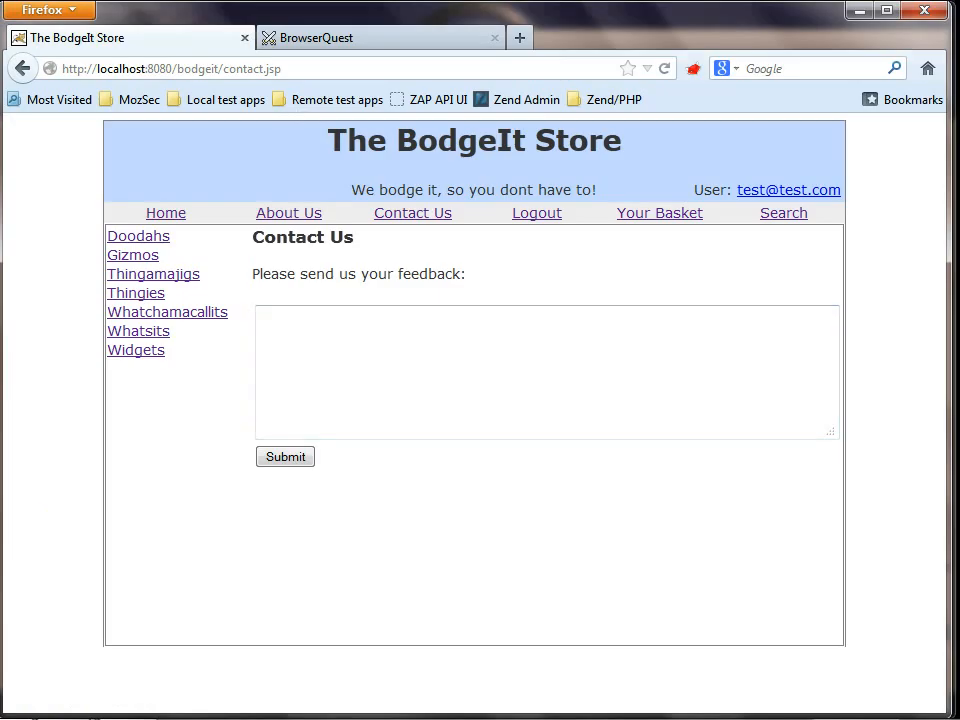
pyautogui.click(166, 213)
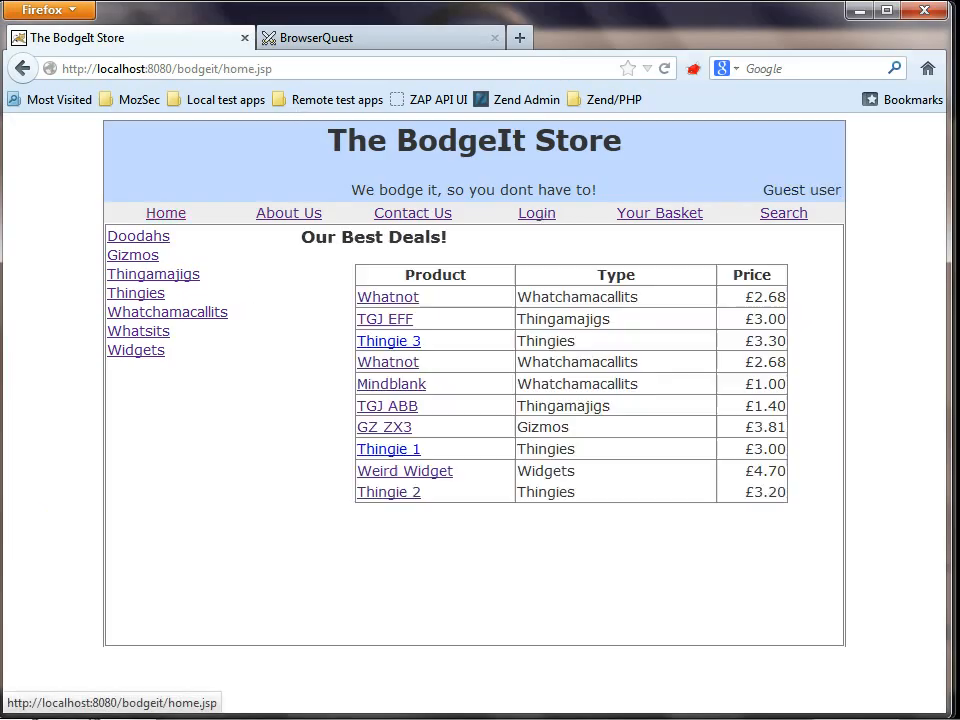
pyautogui.click(289, 213)
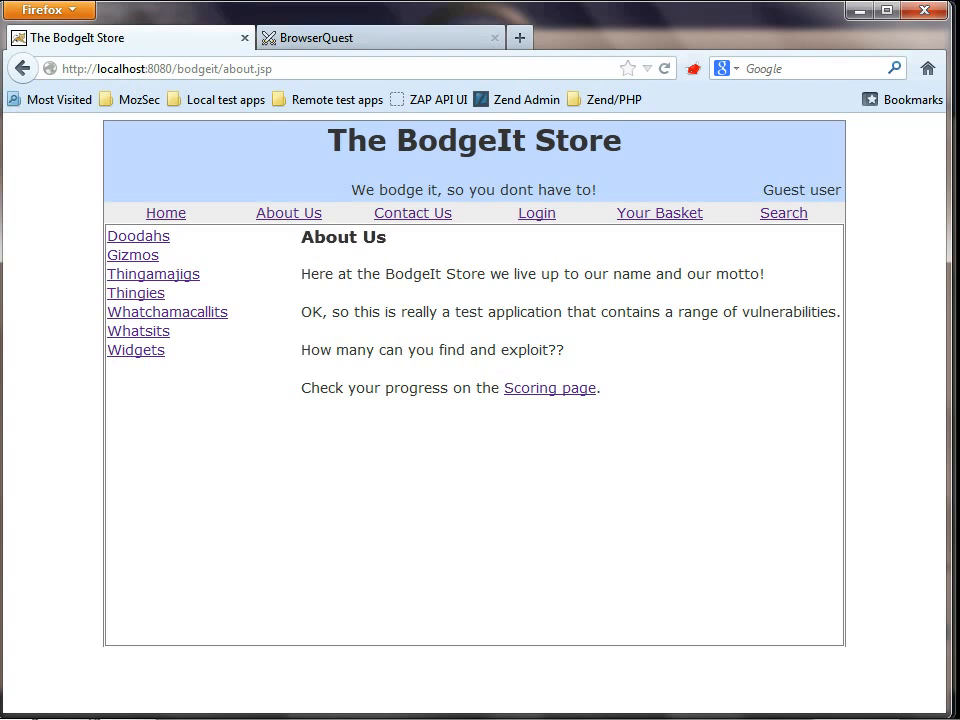
# Step: Set the test session as active in OWASP ZAP and reload the BodgeIt Store's Home and About Us pages in Firefox
pyautogui.hotkey('alt', 'Tab')
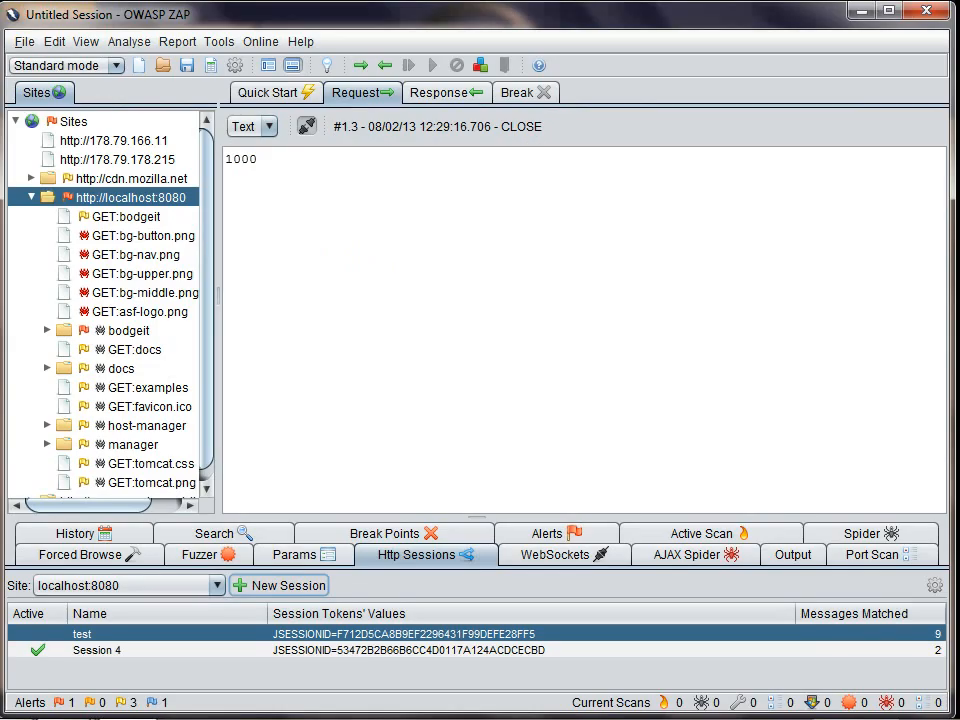
pyautogui.rightClick(226, 630)
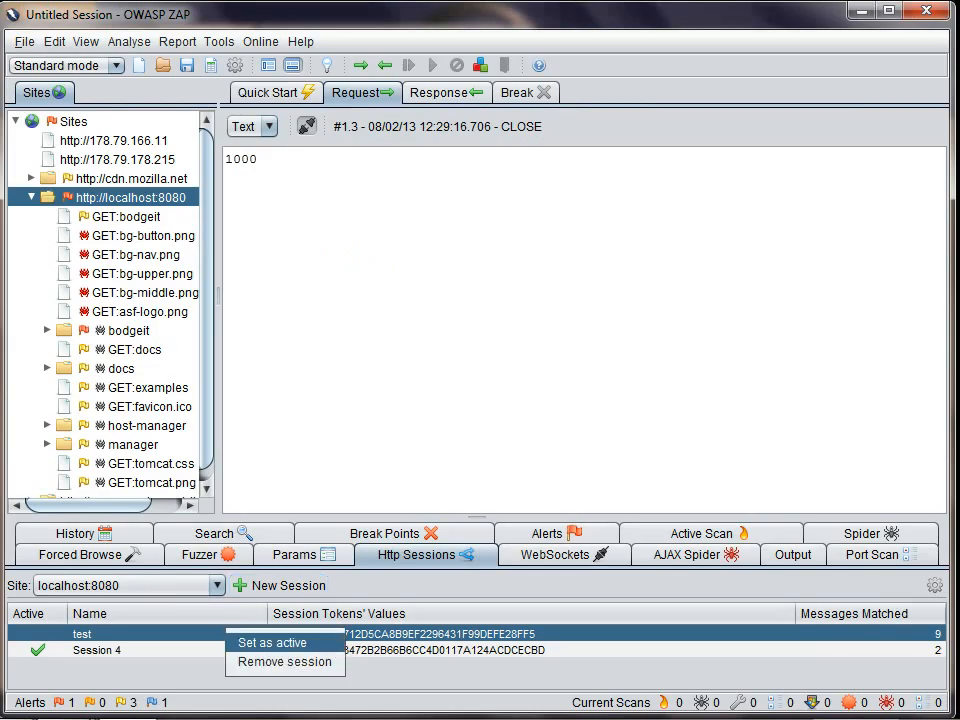
pyautogui.click(272, 641)
pyautogui.hotkey('alt', 'Tab')
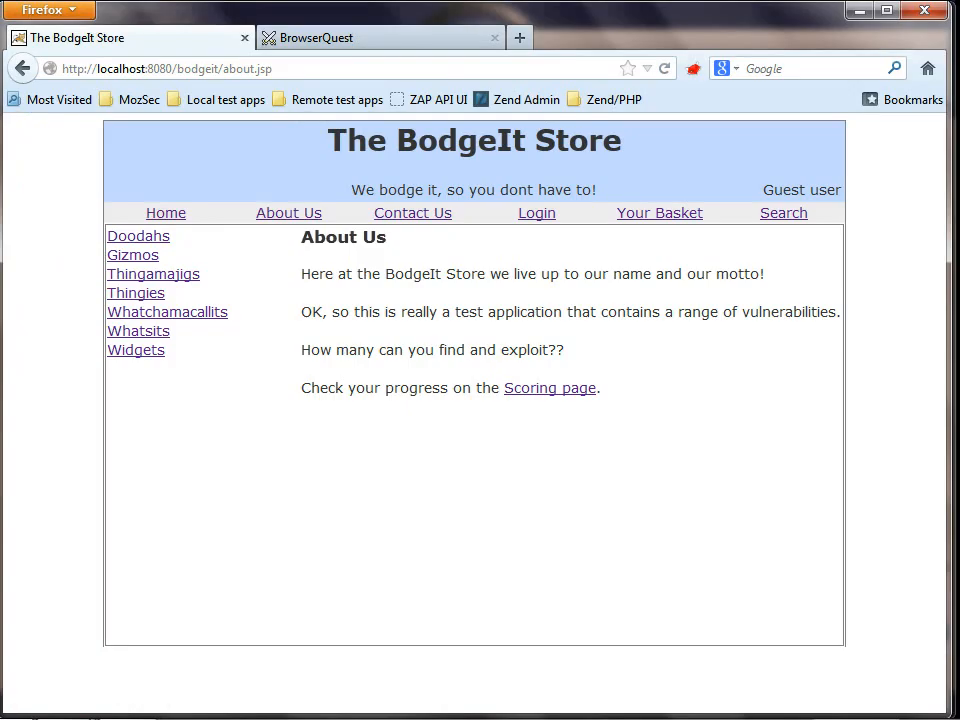
pyautogui.click(166, 213)
pyautogui.click(289, 213)
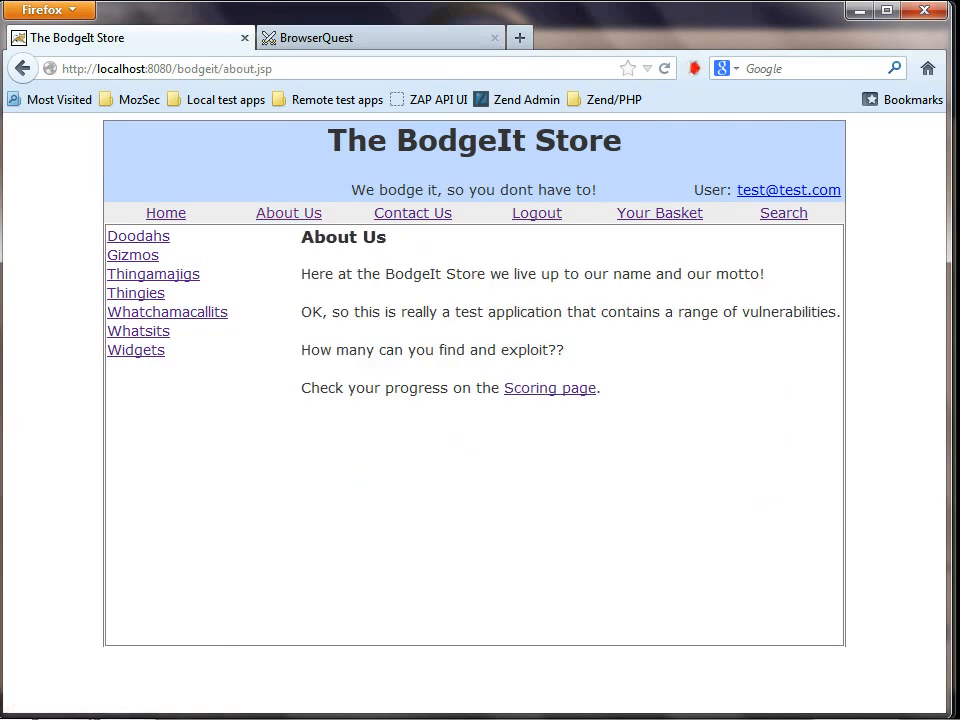
# Step: Make Session 4 the active session in OWASP ZAP and reload the BodgeIt Store's About Us and Home pages in Firefox
pyautogui.hotkey('alt', 'Tab')
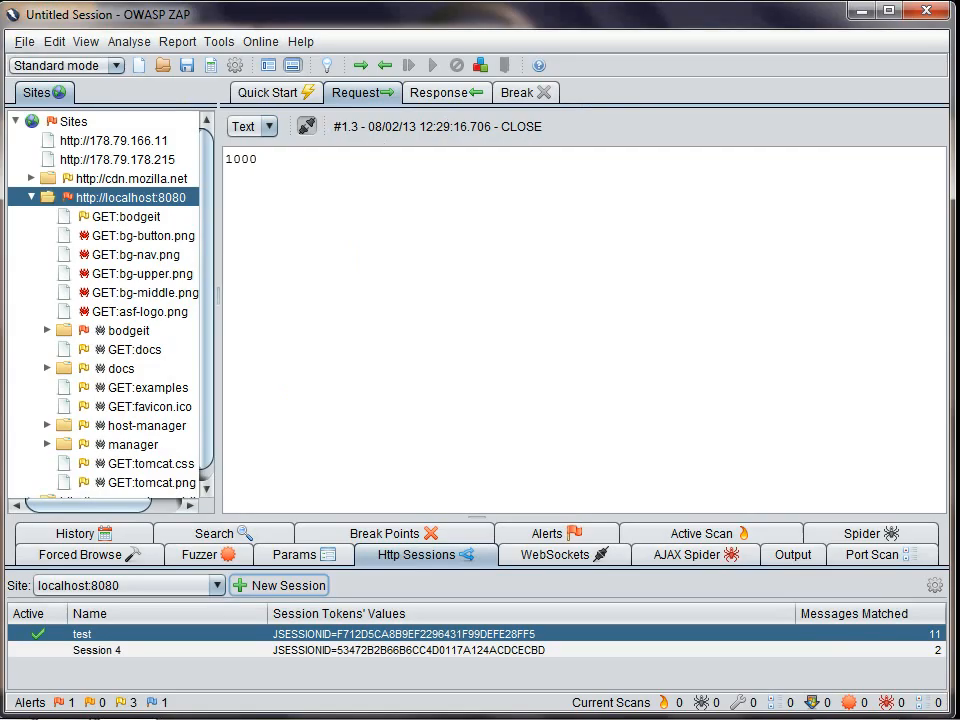
pyautogui.rightClick(507, 652)
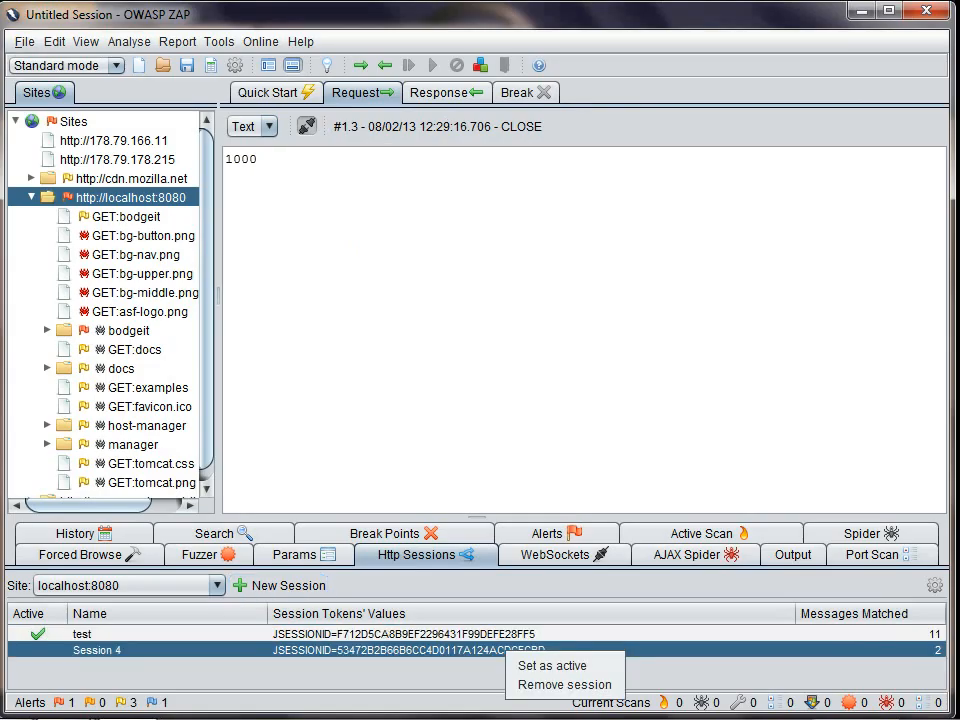
pyautogui.click(552, 665)
pyautogui.hotkey('alt', 'Tab')
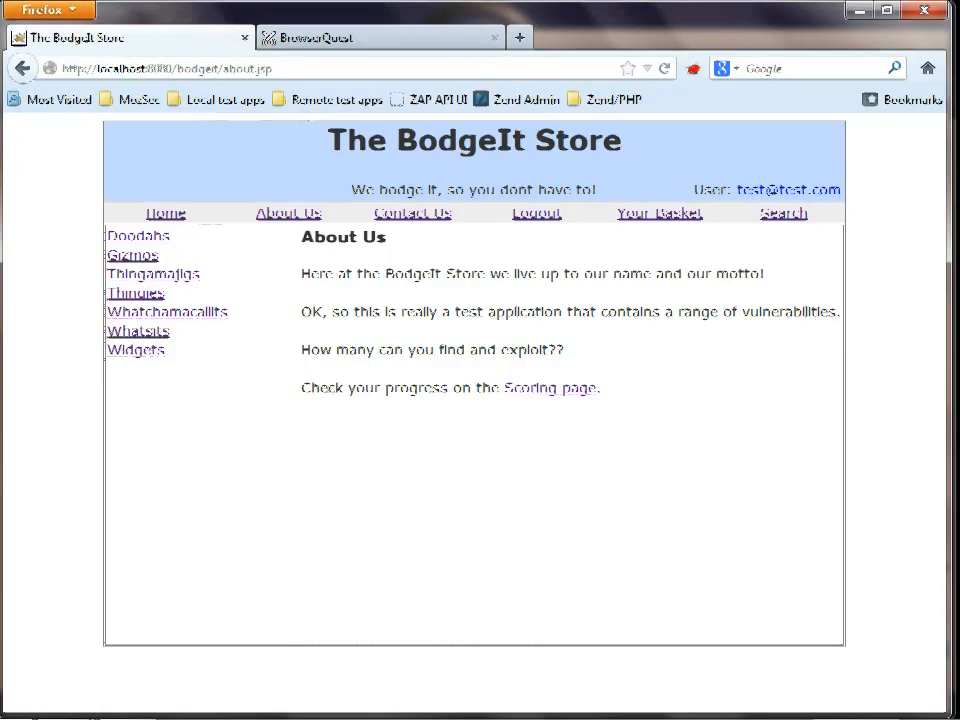
pyautogui.click(289, 213)
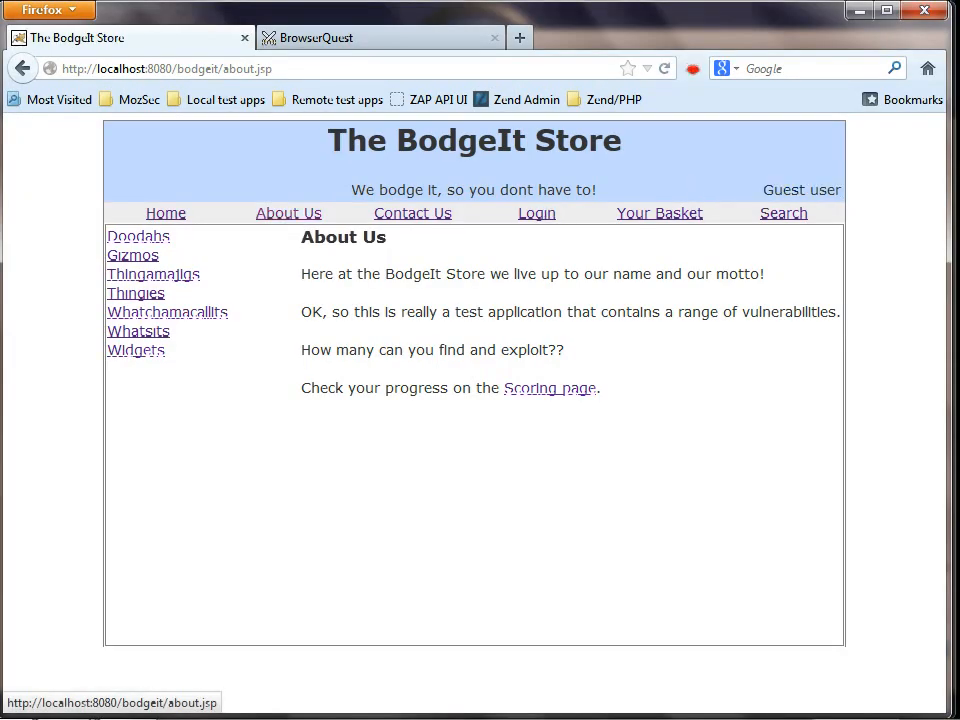
pyautogui.click(166, 213)
pyautogui.hotkey('alt', 'Tab')
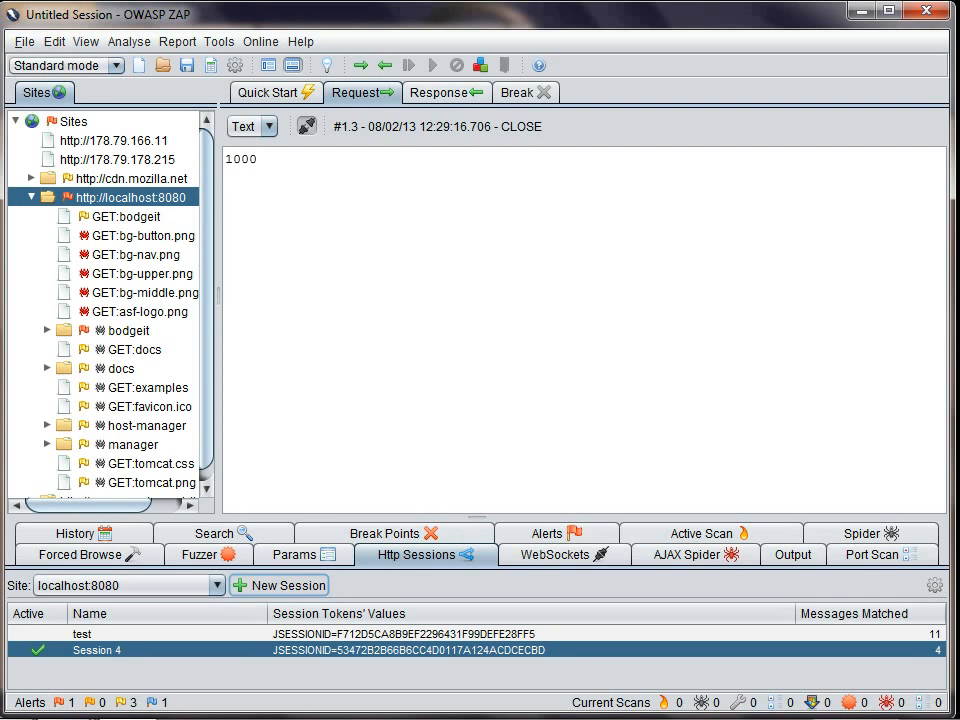
pyautogui.rightClick(128, 198)
pyautogui.moveTo(190, 246)
pyautogui.click(373, 252)
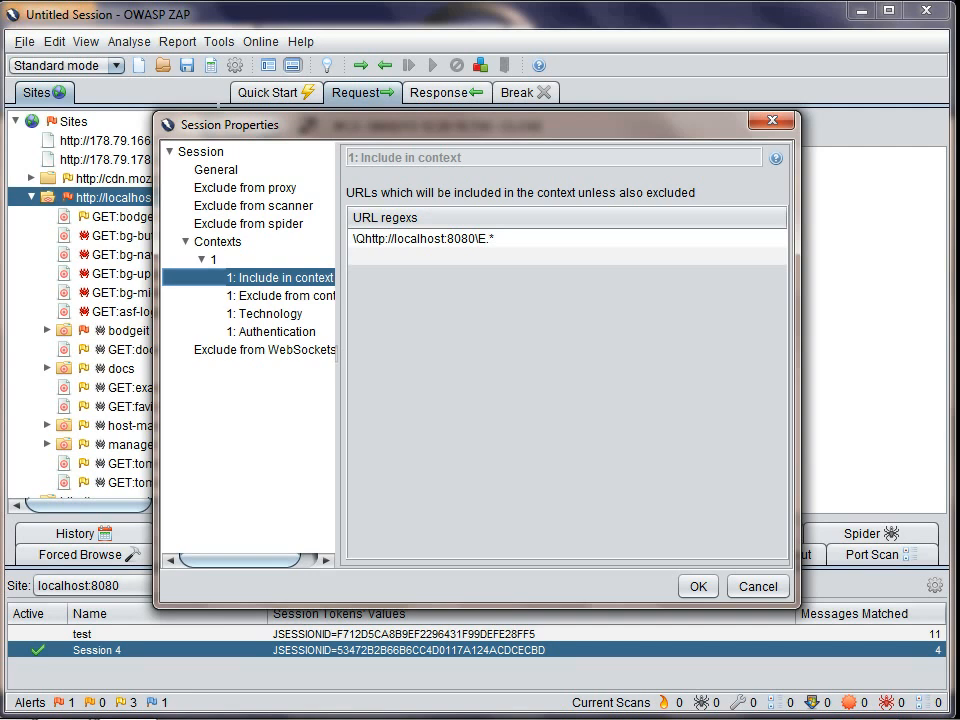
# Step: Review the new context's Technology, Exclude from context and Include in context settings
pyautogui.click(270, 314)
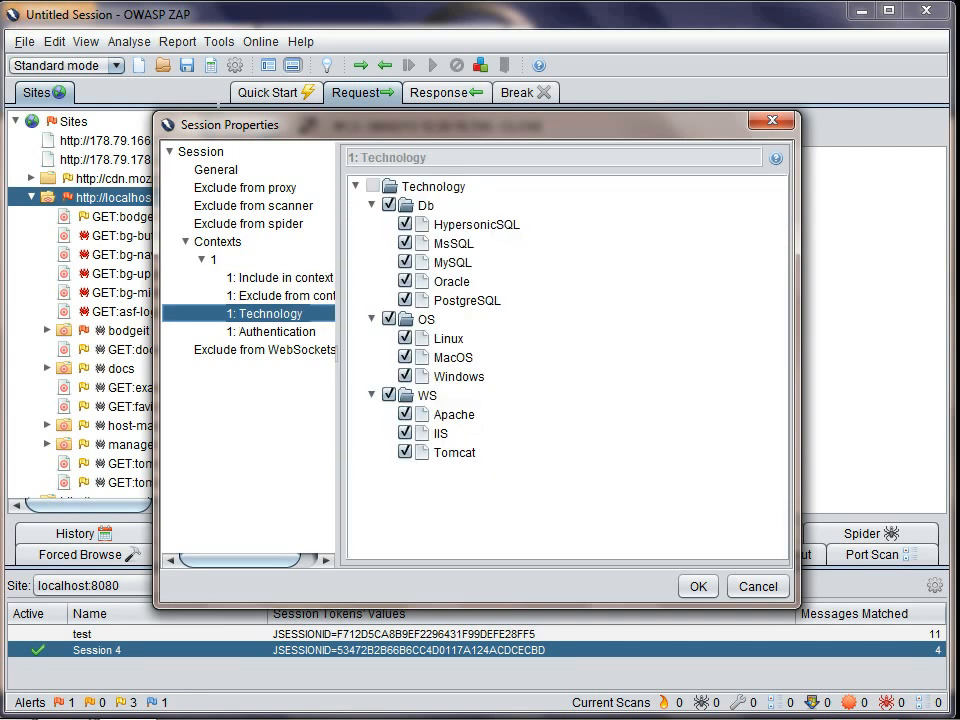
pyautogui.click(279, 278)
pyautogui.click(279, 296)
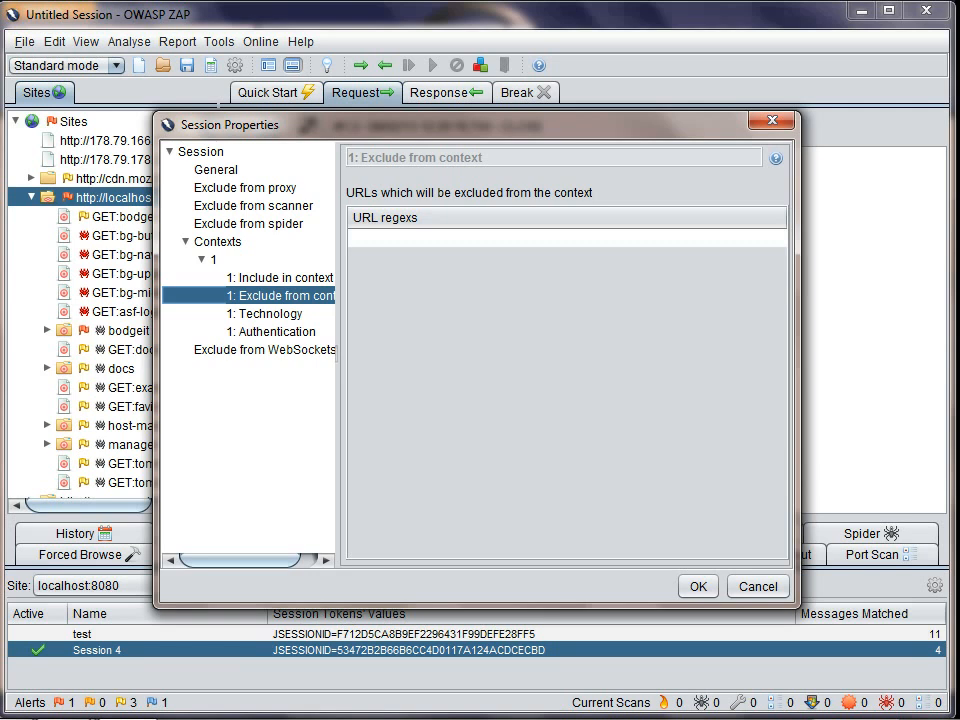
pyautogui.click(279, 278)
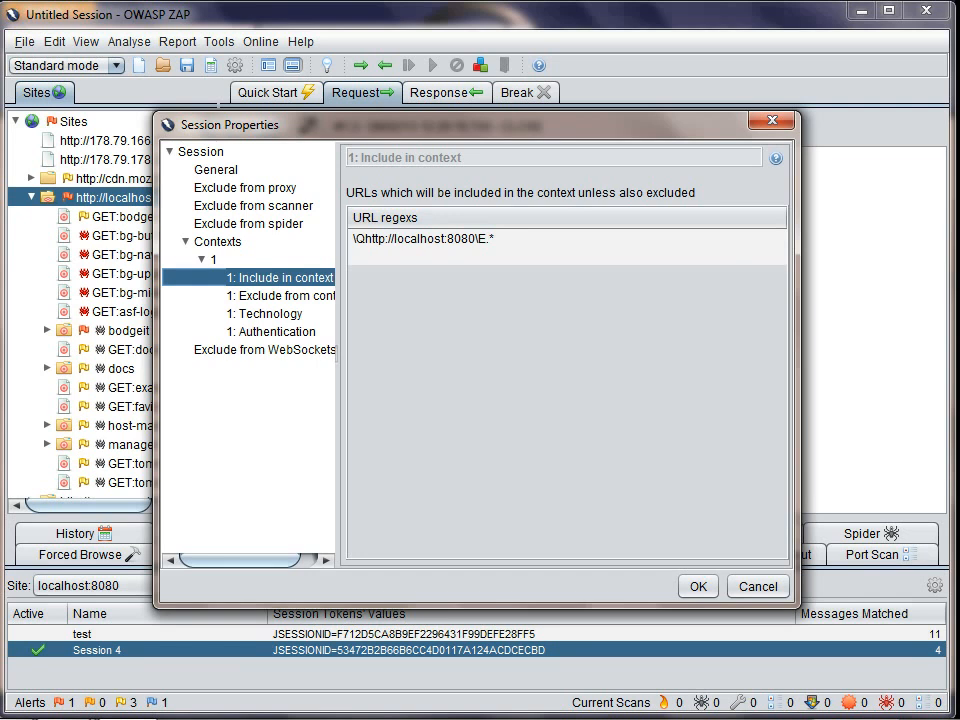
# Step: Rename the new context as bodgeit and save the session properties
pyautogui.click(213, 260)
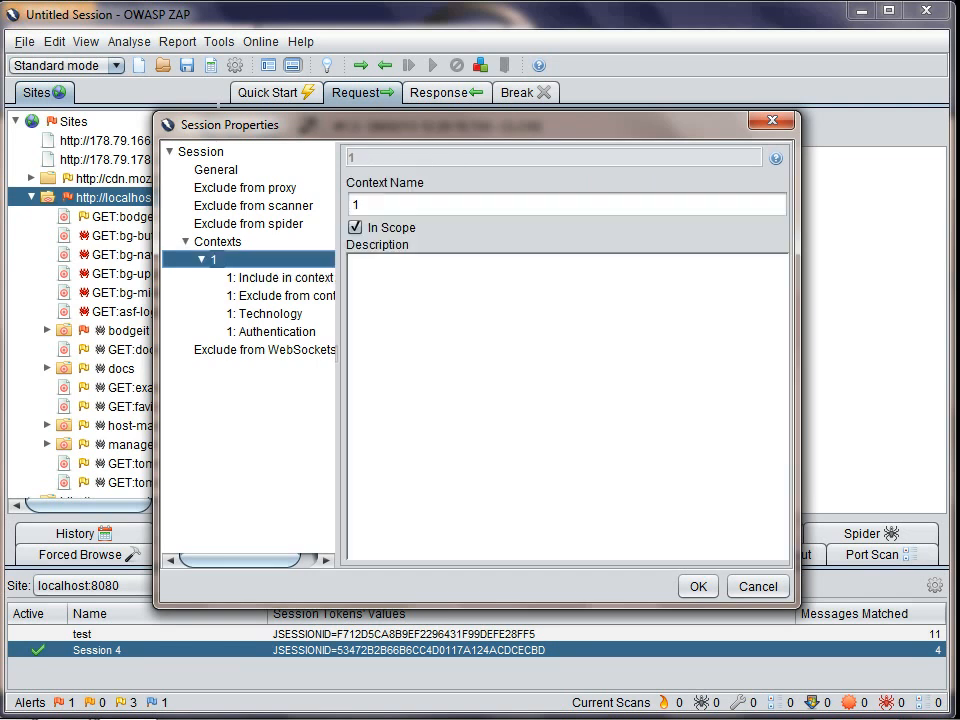
pyautogui.doubleClick(356, 204)
pyautogui.write('bodgeit')
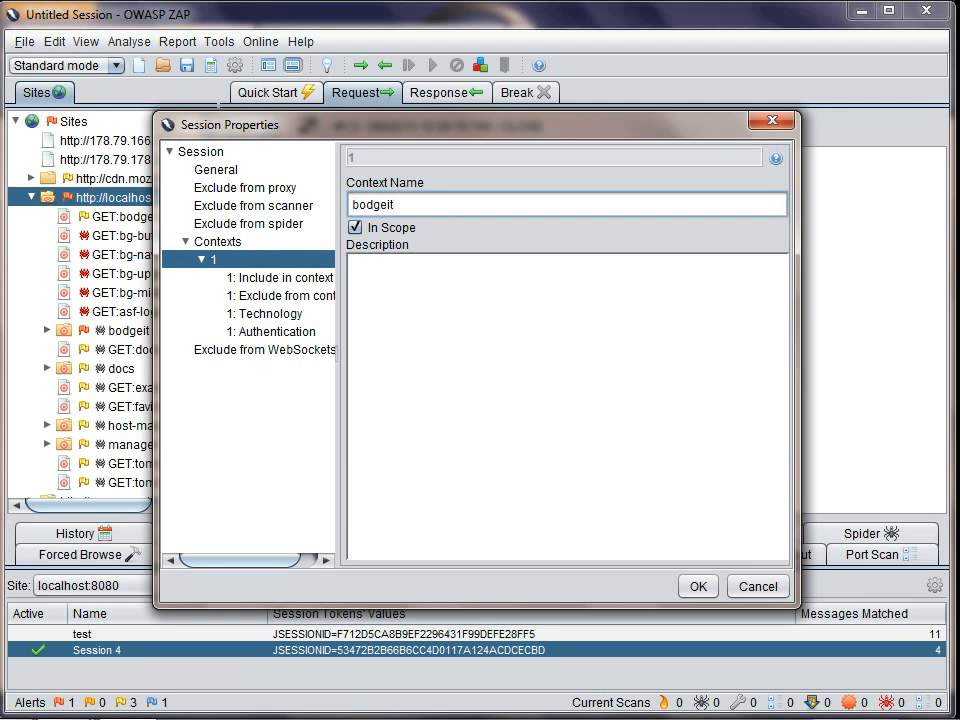
pyautogui.press('Return')
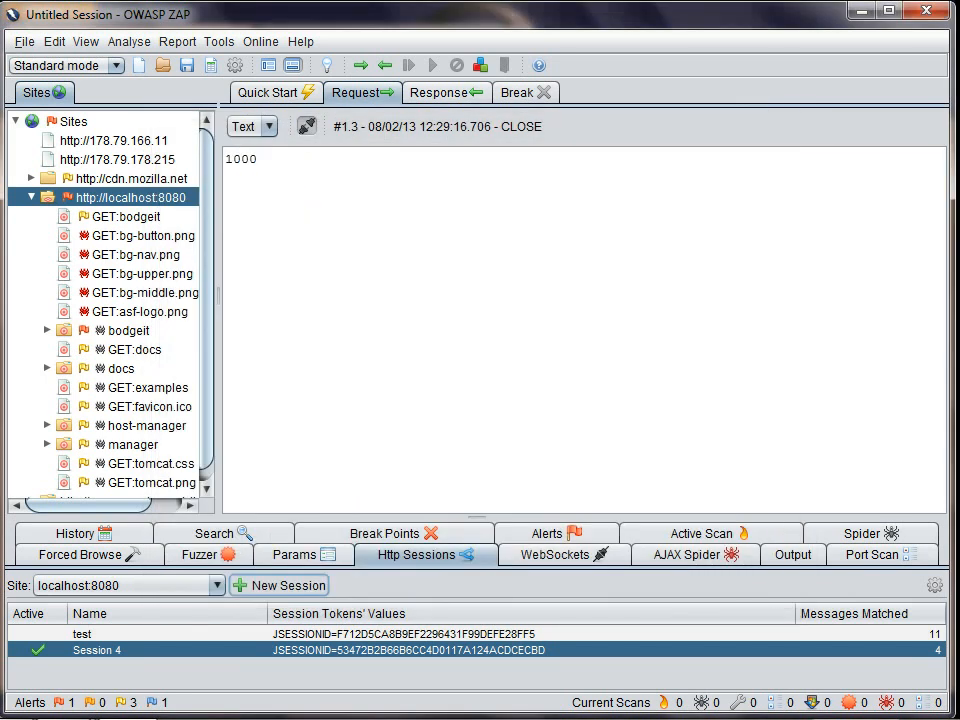
# Step: View the bg-nav.png and bg-upper.png requests, and switch the History list's in-scope-only URL display on and off again
pyautogui.click(136, 255)
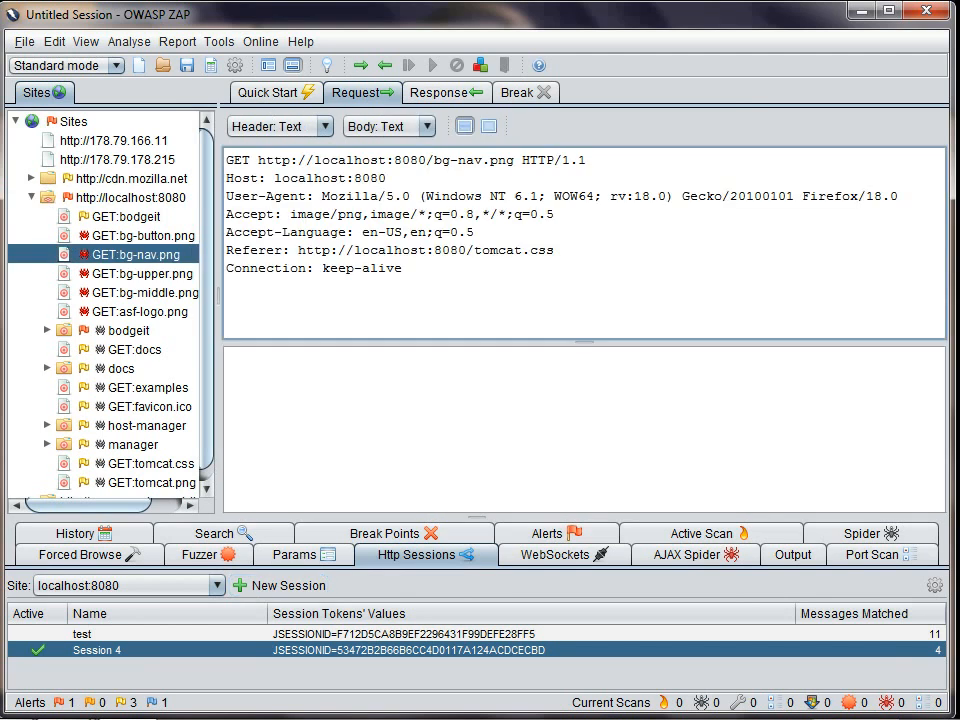
pyautogui.click(140, 274)
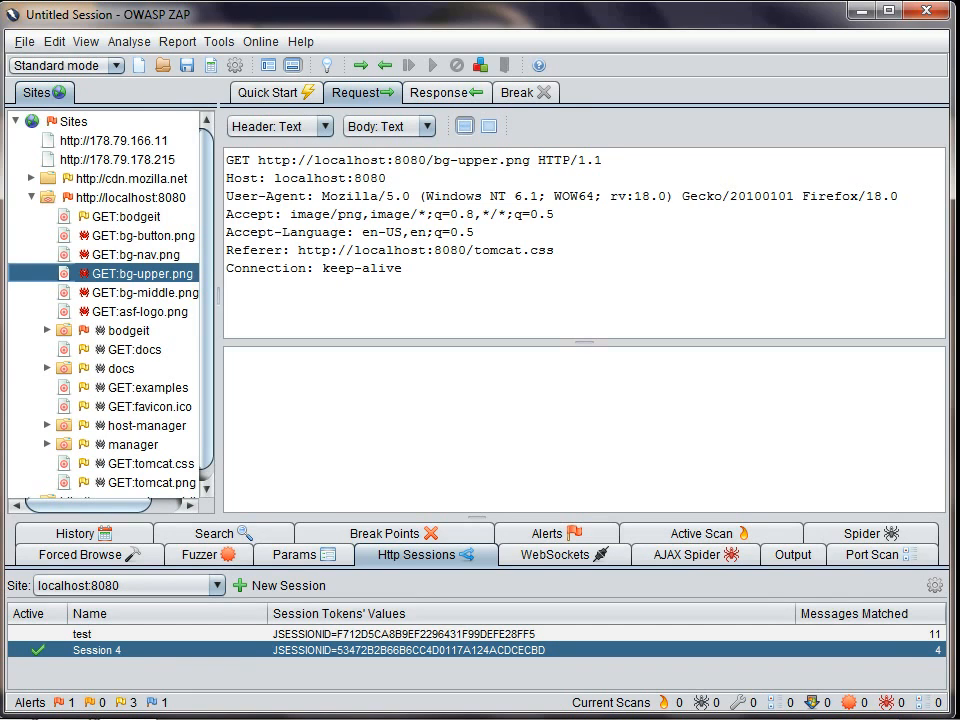
pyautogui.click(75, 533)
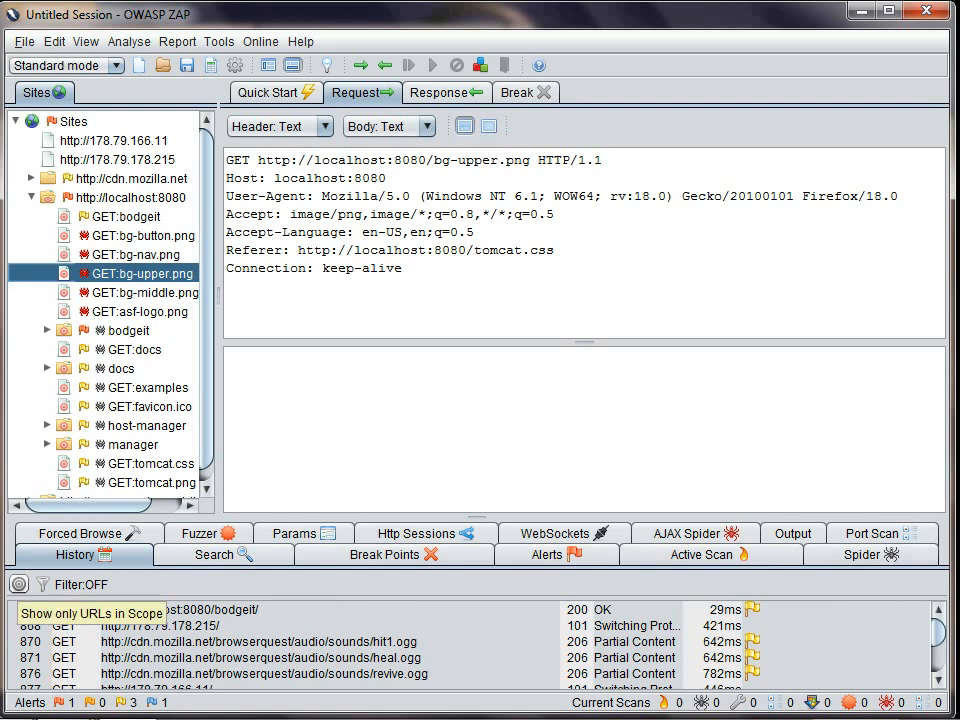
pyautogui.click(19, 584)
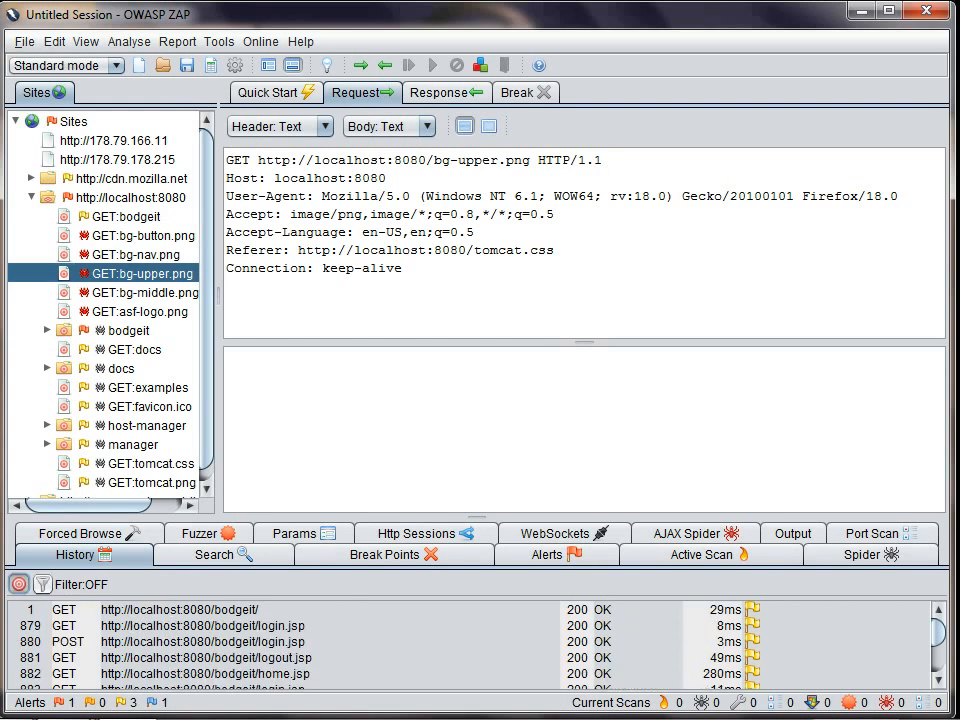
pyautogui.click(19, 584)
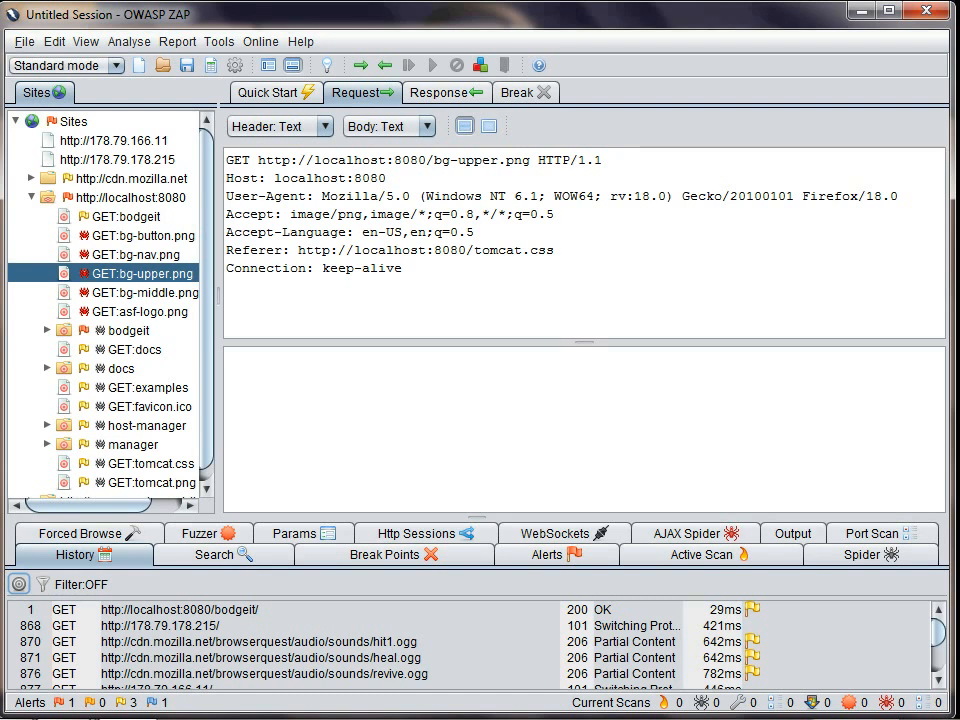
pyautogui.click(115, 65)
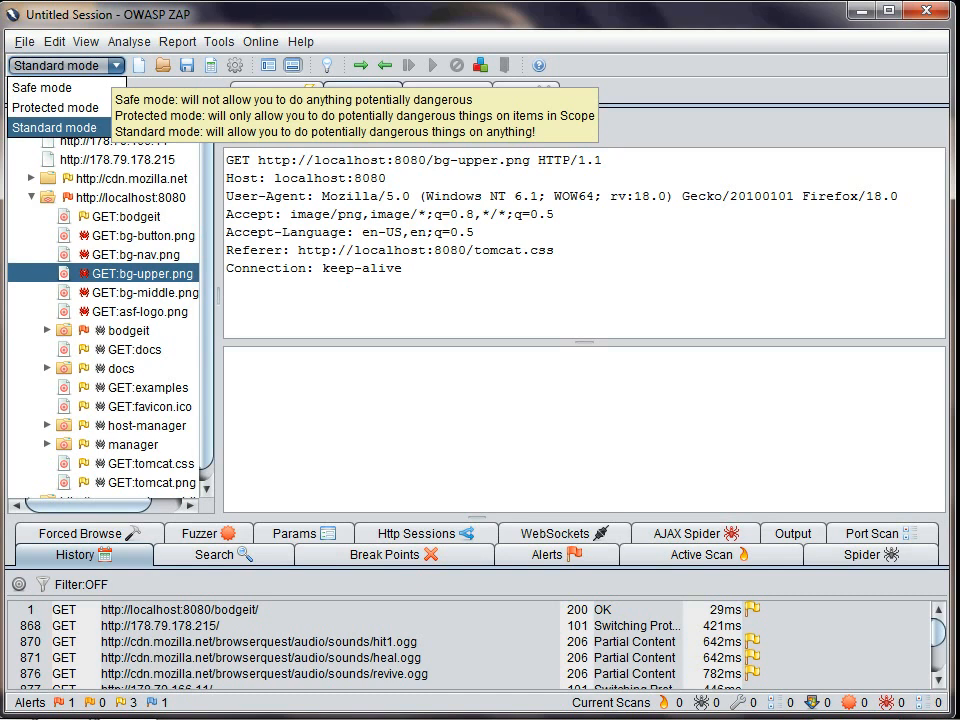
pyautogui.click(60, 88)
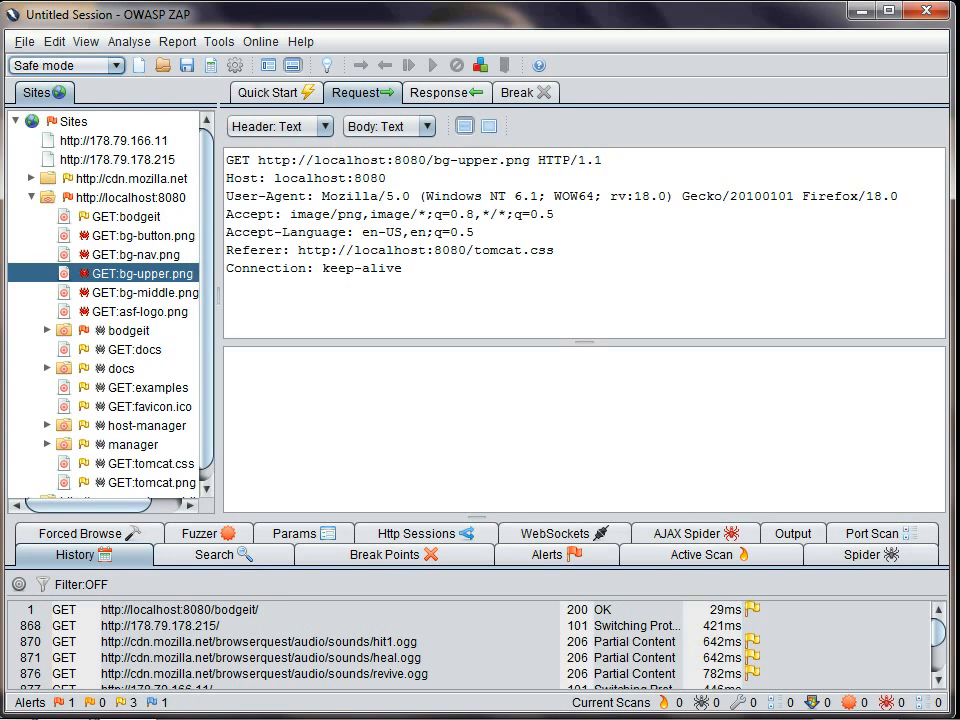
pyautogui.rightClick(125, 197)
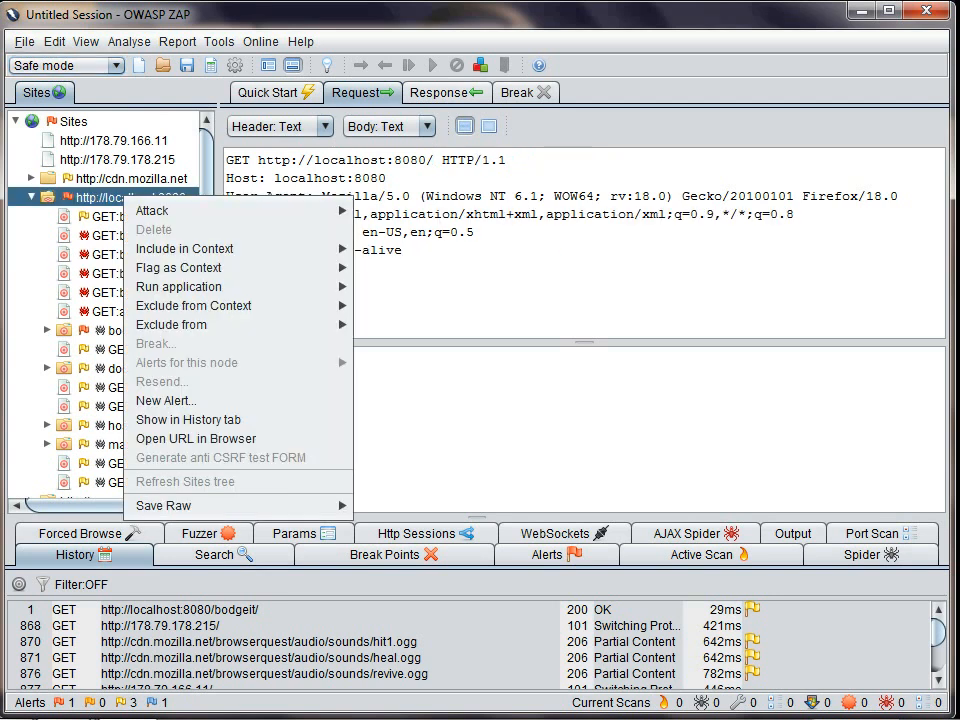
pyautogui.moveTo(145, 210)
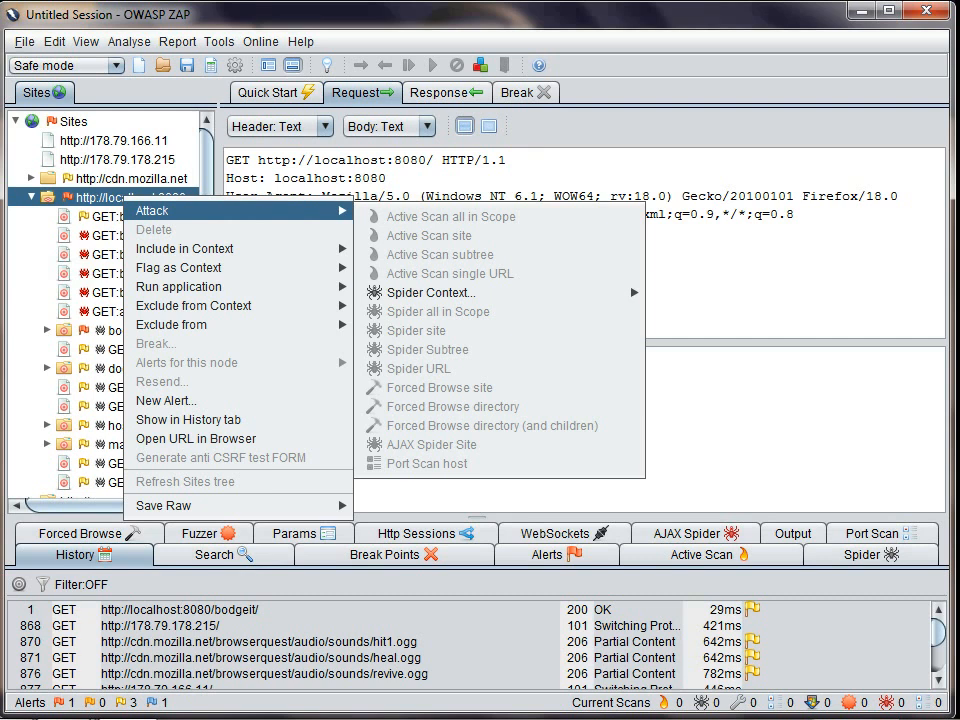
pyautogui.click(68, 66)
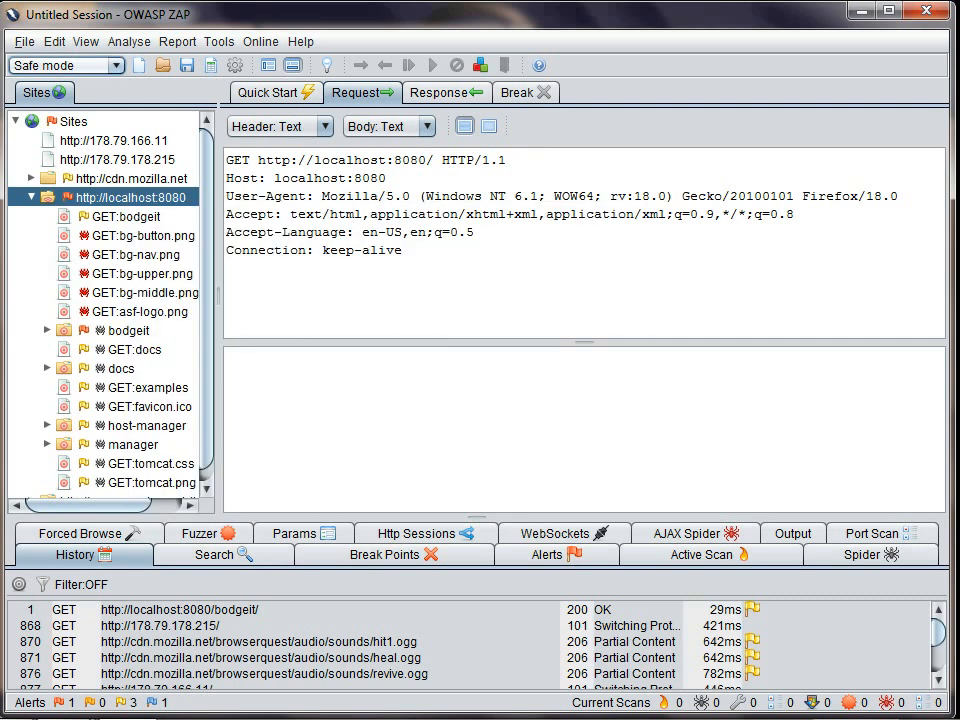
pyautogui.hotkey('alt', 'Down')
pyautogui.press('Down')
pyautogui.press('Down')
pyautogui.press('Return')
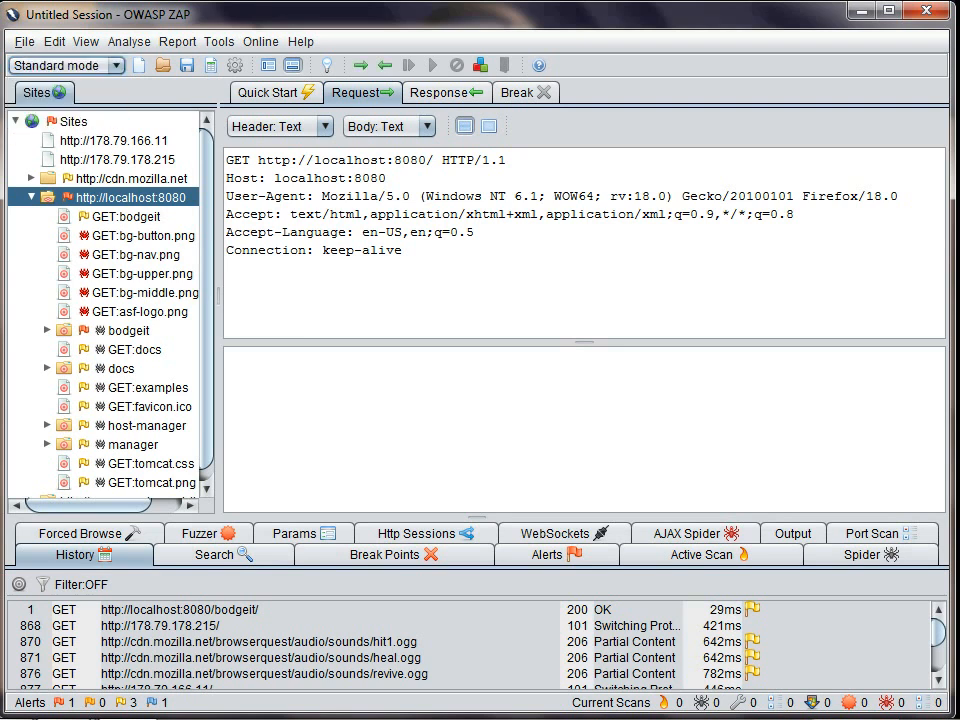
pyautogui.rightClick(129, 182)
pyautogui.moveTo(170, 194)
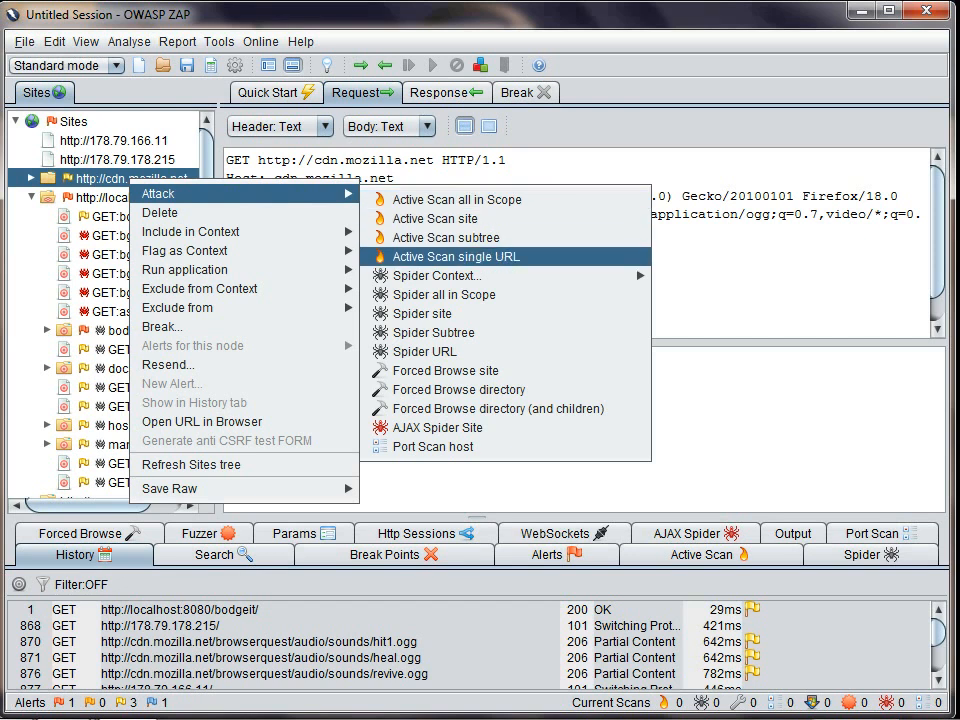
pyautogui.press('Escape')
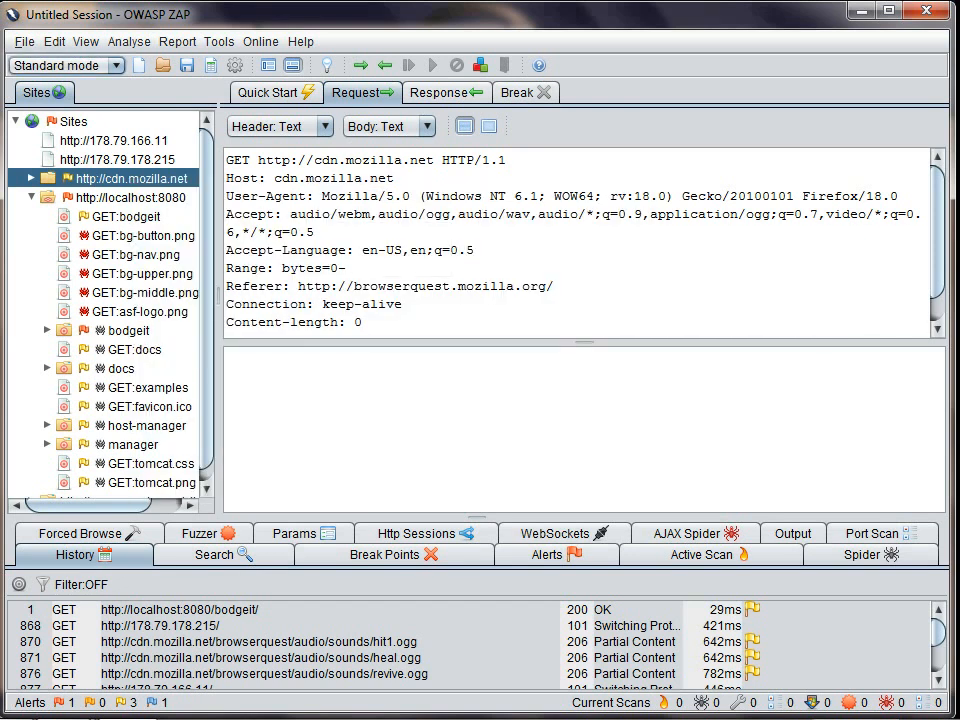
pyautogui.hotkey('alt', 'Down')
pyautogui.press('Up')
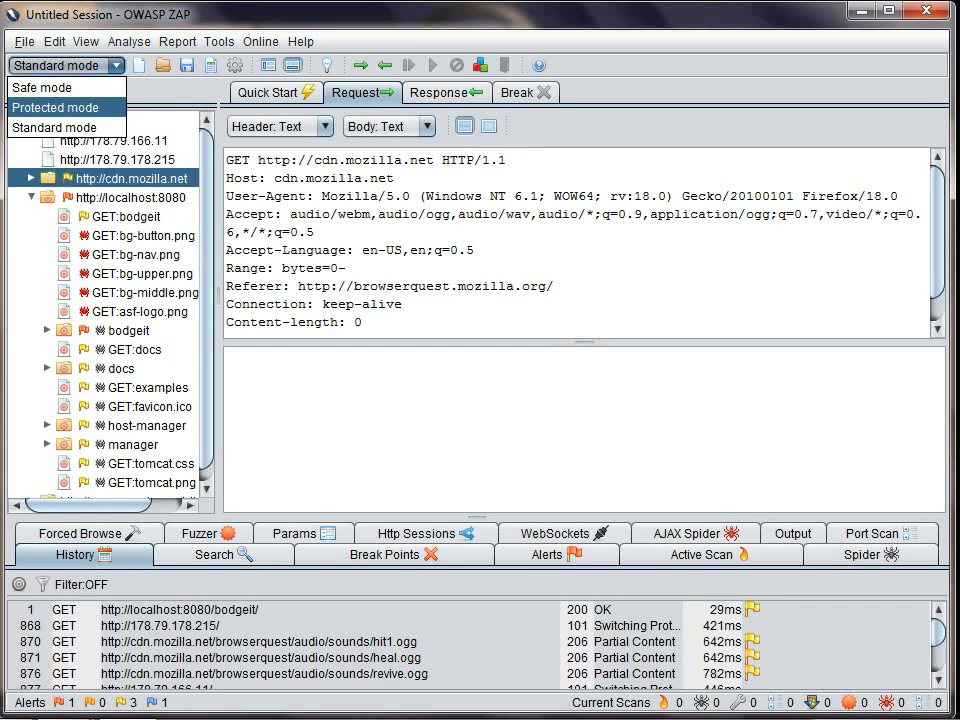
pyautogui.press('Return')
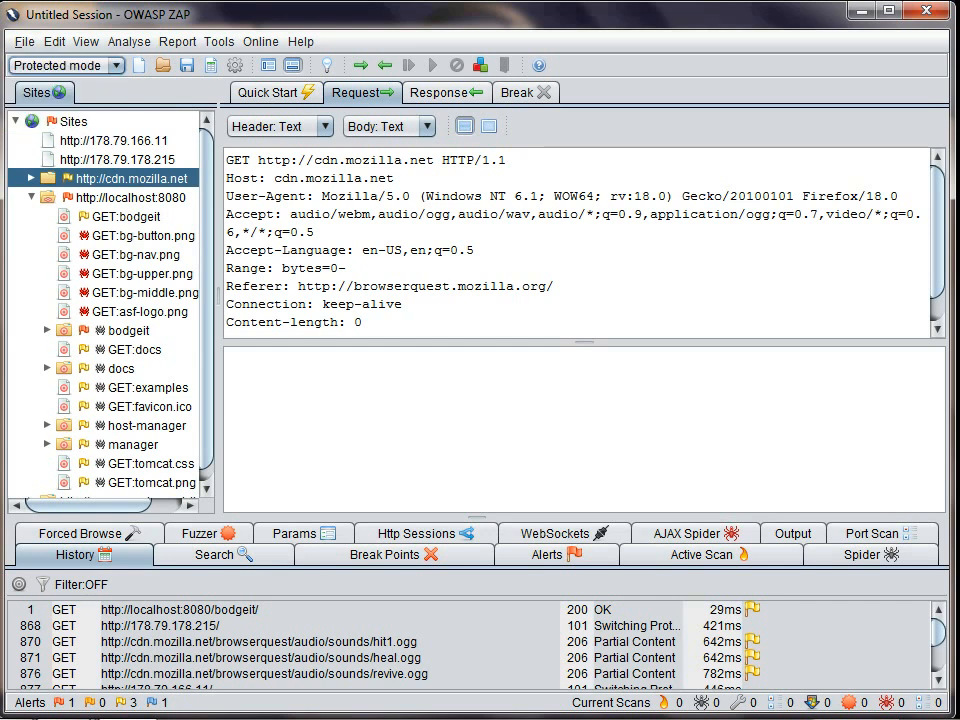
pyautogui.rightClick(133, 199)
pyautogui.moveTo(441, 292)
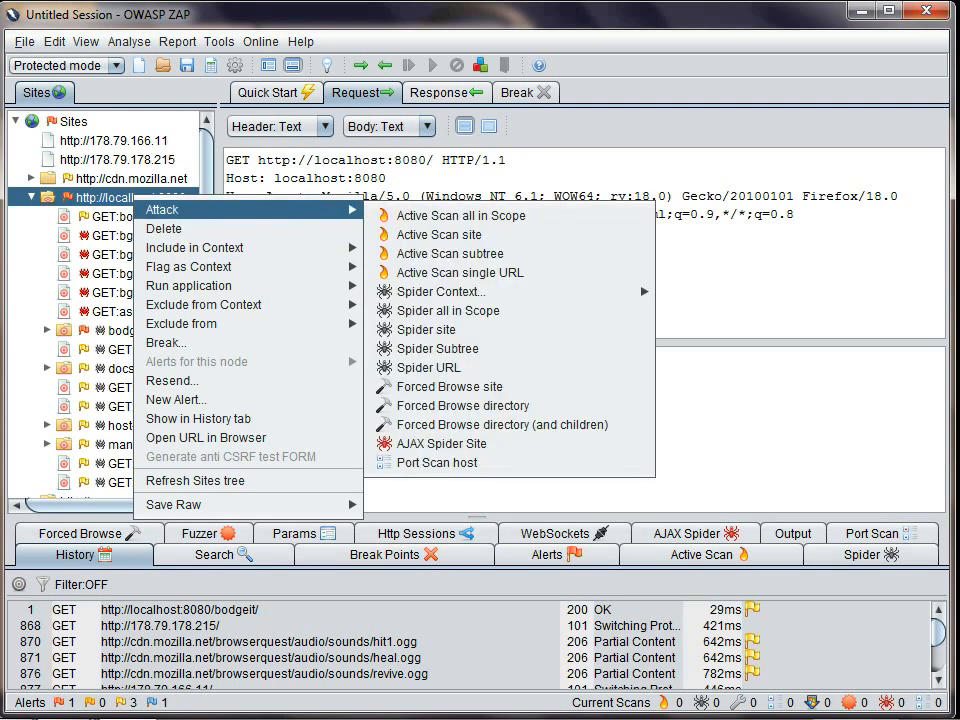
pyautogui.rightClick(131, 179)
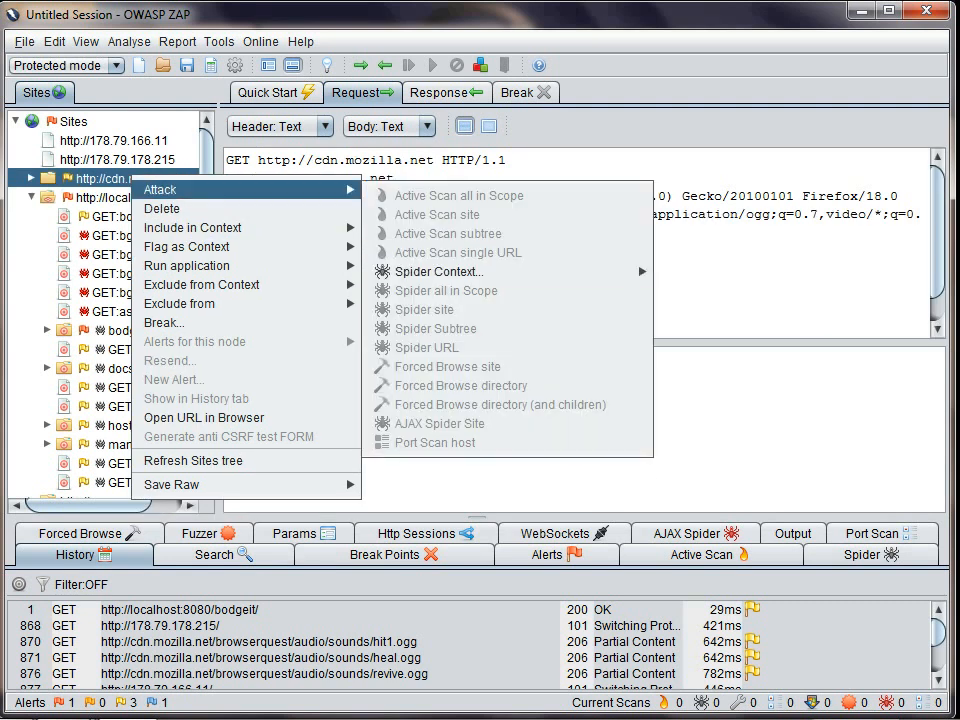
pyautogui.click(740, 270)
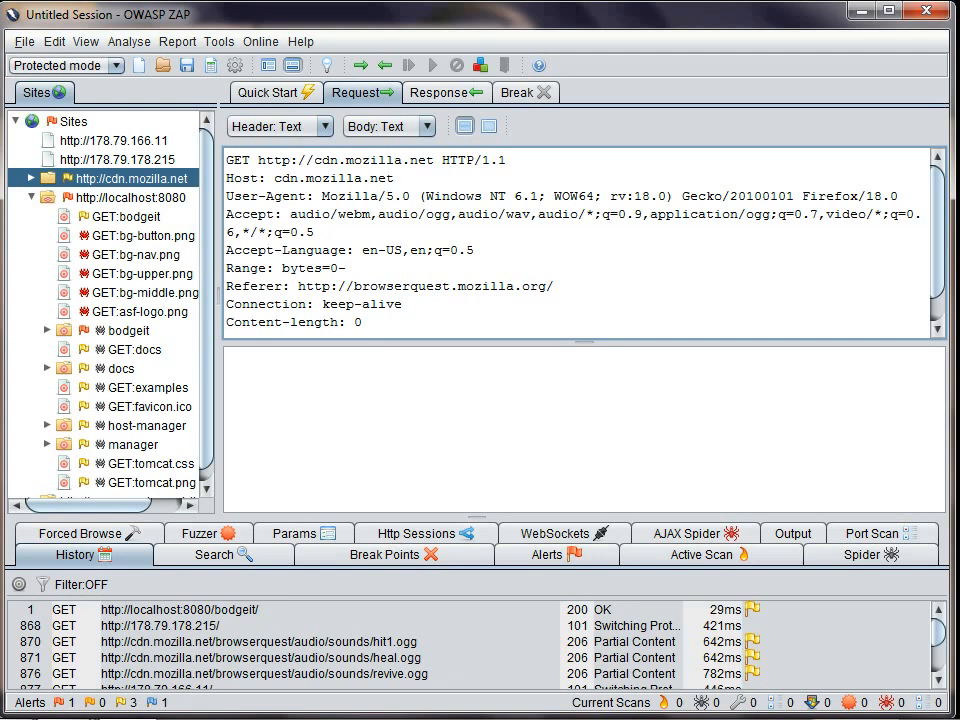
# Step: Flag the POST:login.jsp request under bodgeit as the bodgeit context's login request and save the session properties
pyautogui.scroll(-1, 110, 300)
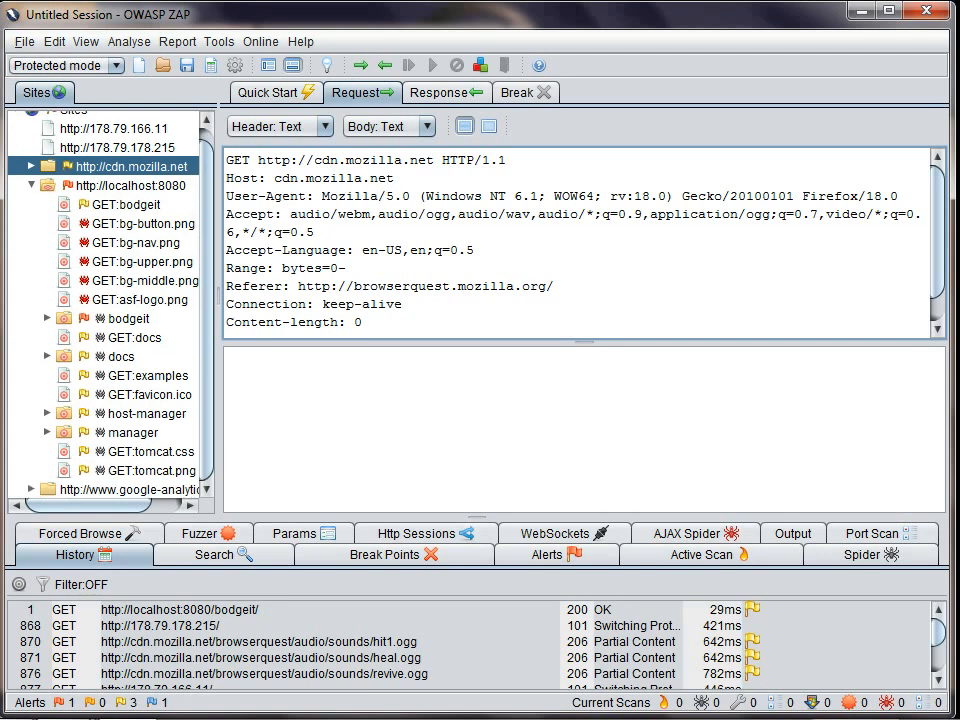
pyautogui.click(47, 318)
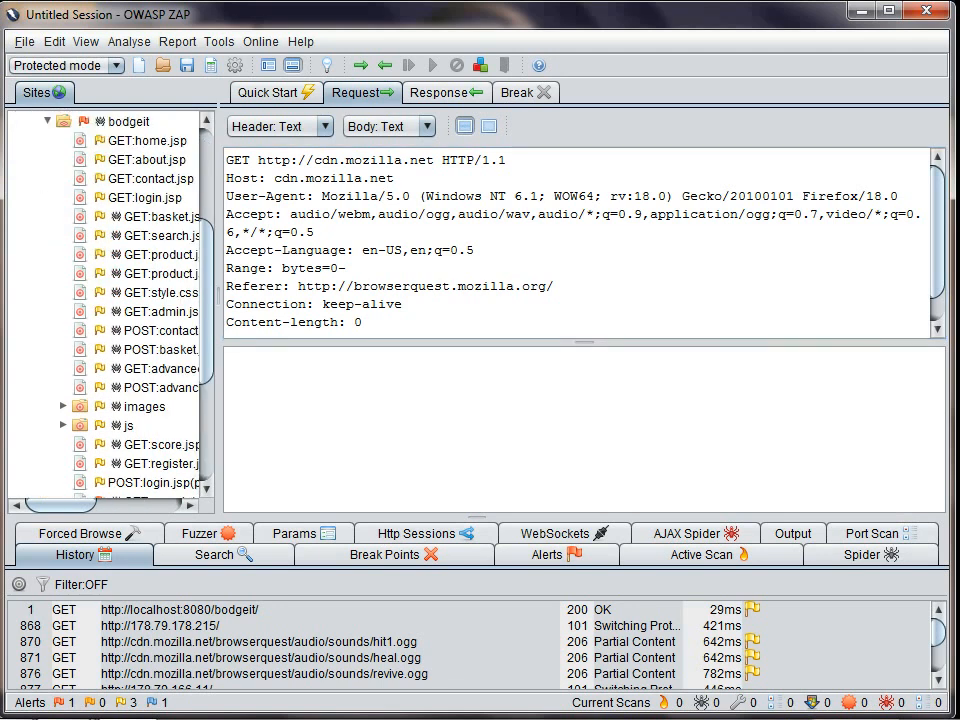
pyautogui.moveTo(62, 505); pyautogui.dragTo(88, 505)
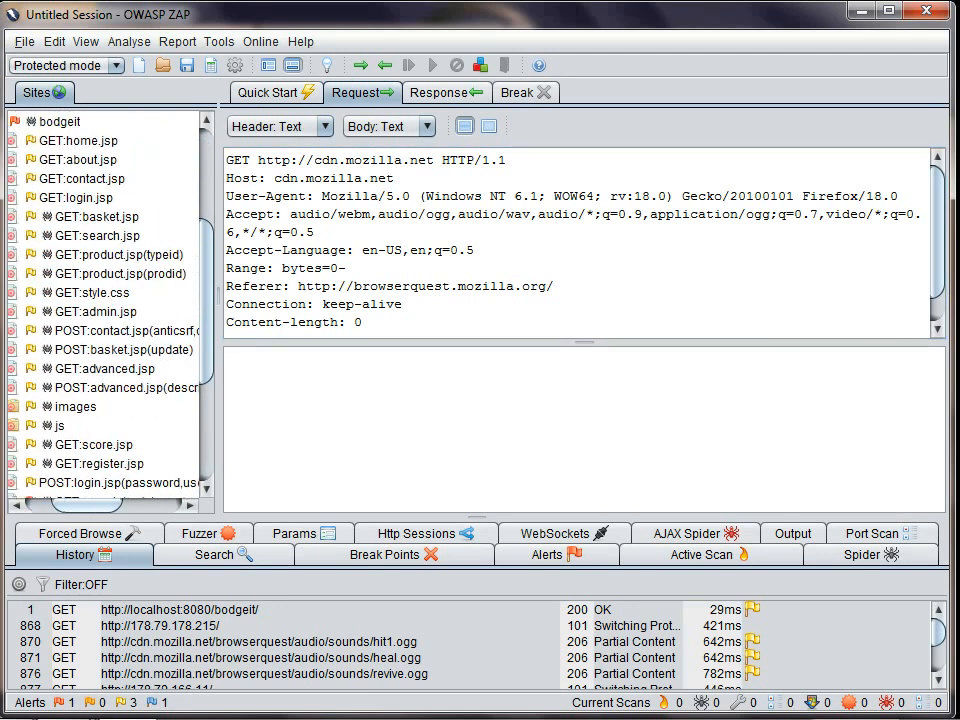
pyautogui.scroll(-2, 105, 300)
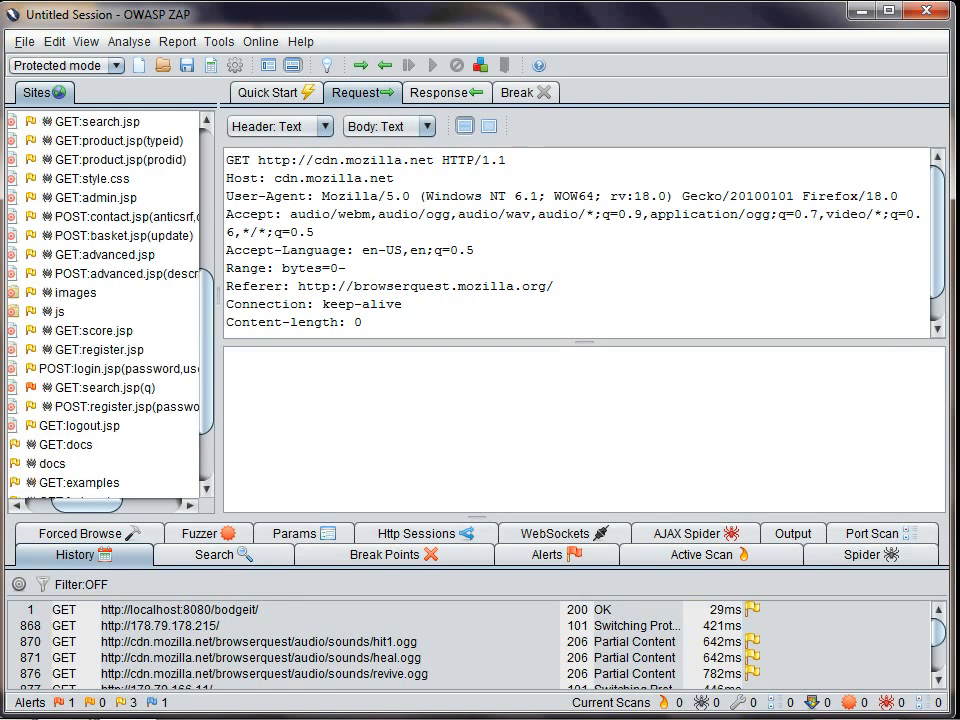
pyautogui.click(118, 369)
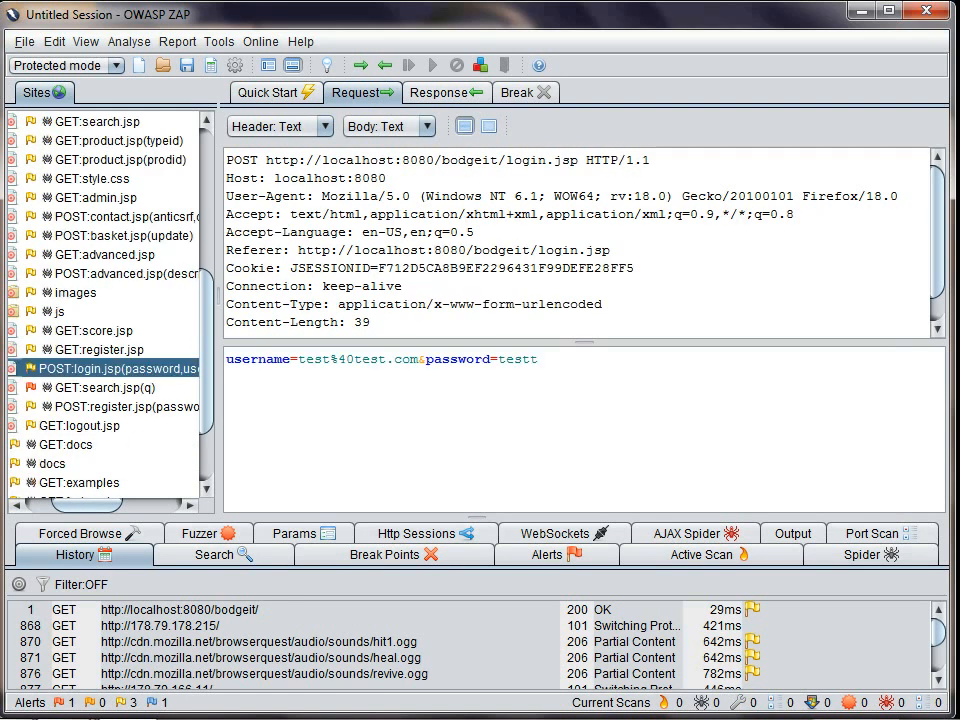
pyautogui.rightClick(118, 370)
pyautogui.moveTo(200, 440)
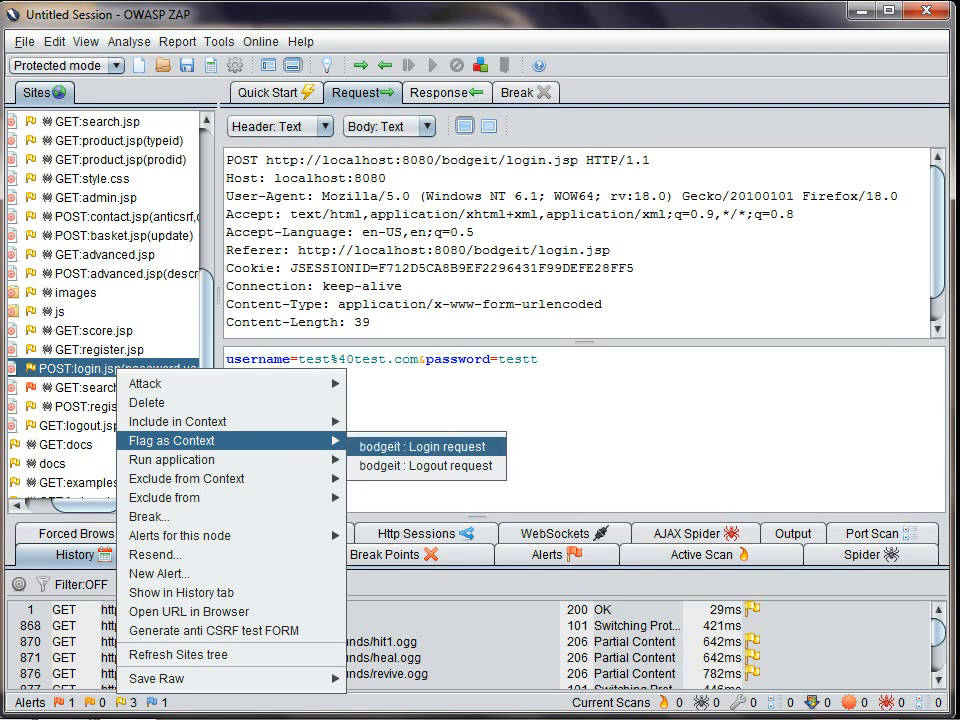
pyautogui.click(422, 447)
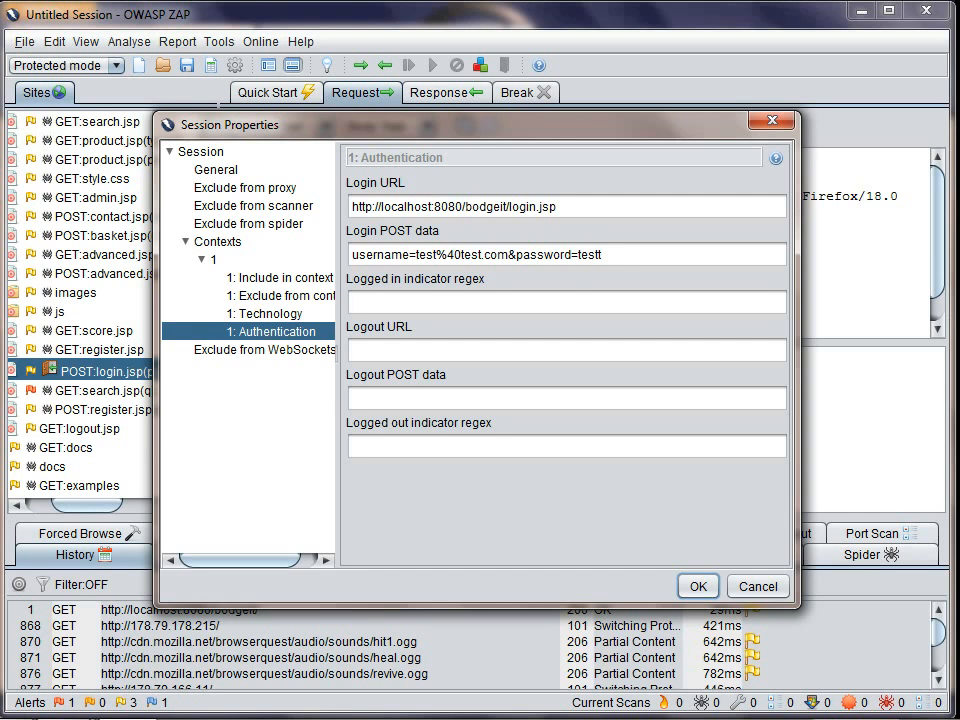
pyautogui.click(698, 586)
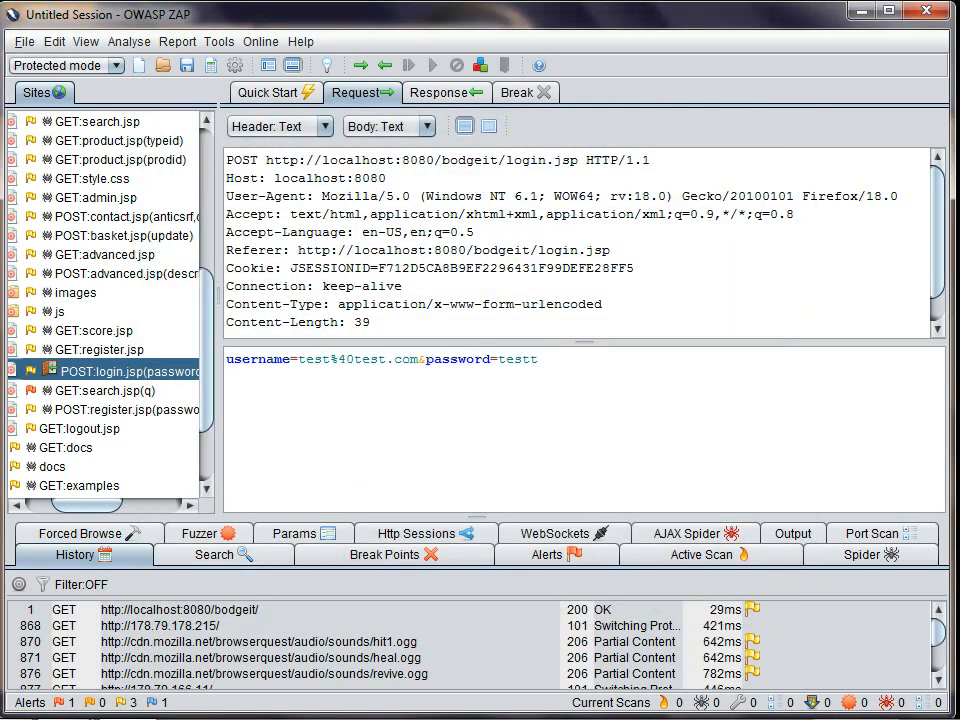
# Step: Flag the password.jsp user link in the login response body as the bodgeit context's logged in indicator and save it
pyautogui.click(446, 92)
pyautogui.scroll(-6, 577, 430)
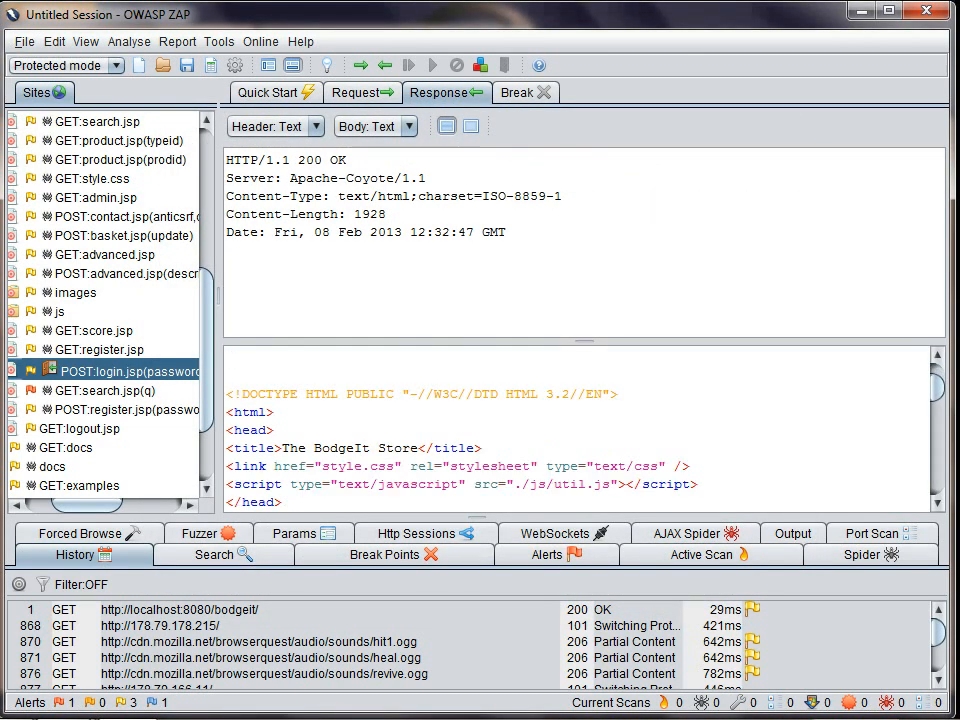
pyautogui.scroll(-2, 580, 430)
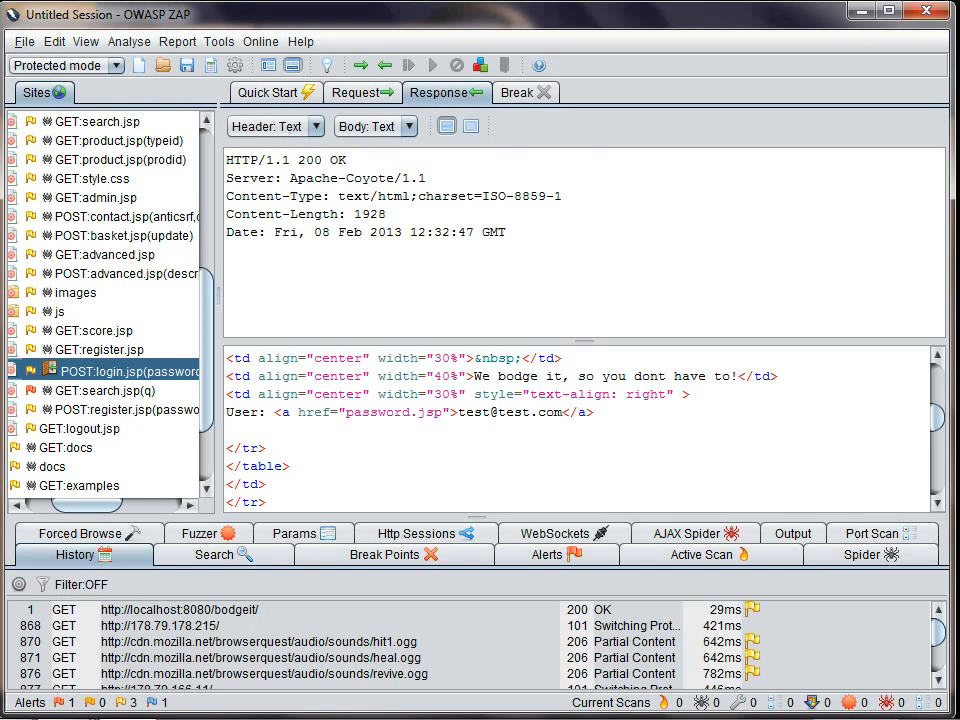
pyautogui.moveTo(458, 412); pyautogui.dragTo(522, 412)
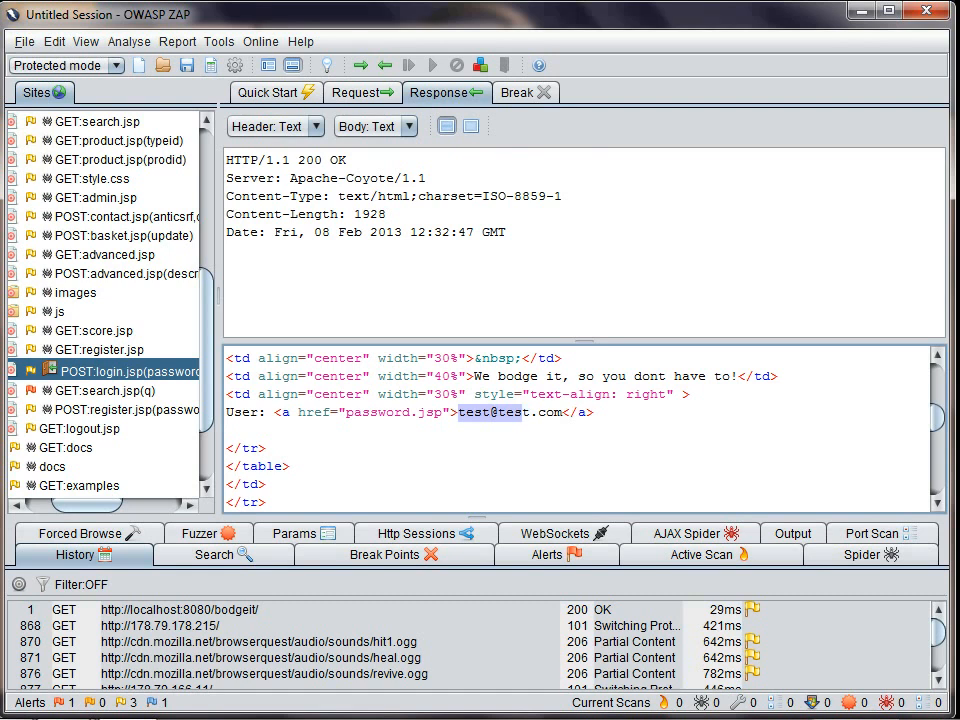
pyautogui.moveTo(282, 412); pyautogui.dragTo(586, 412)
pyautogui.rightClick(548, 413)
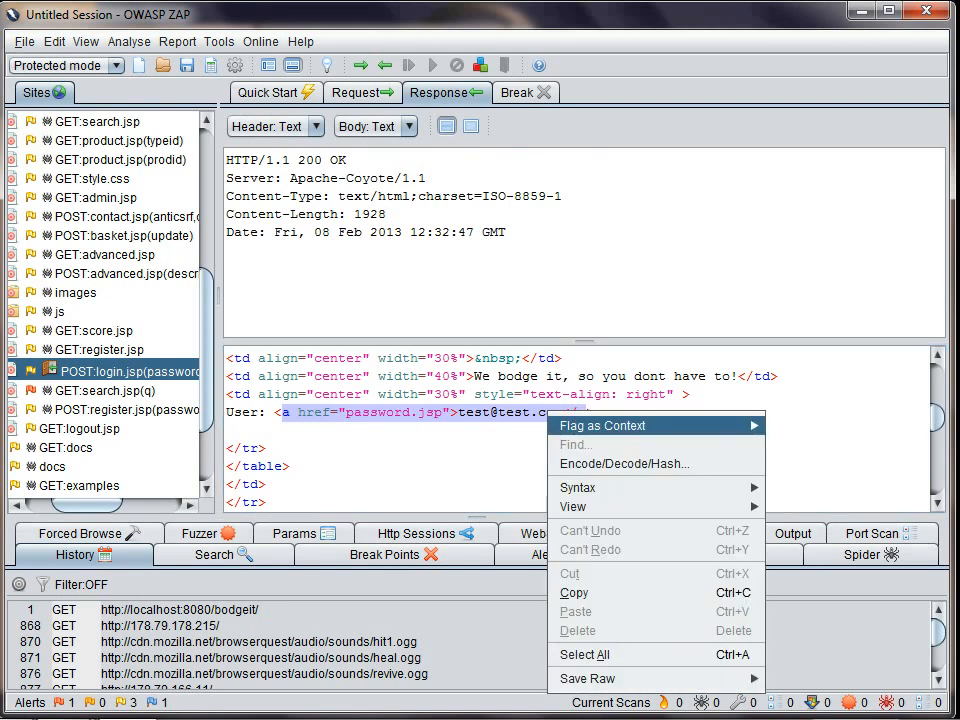
pyautogui.moveTo(650, 426)
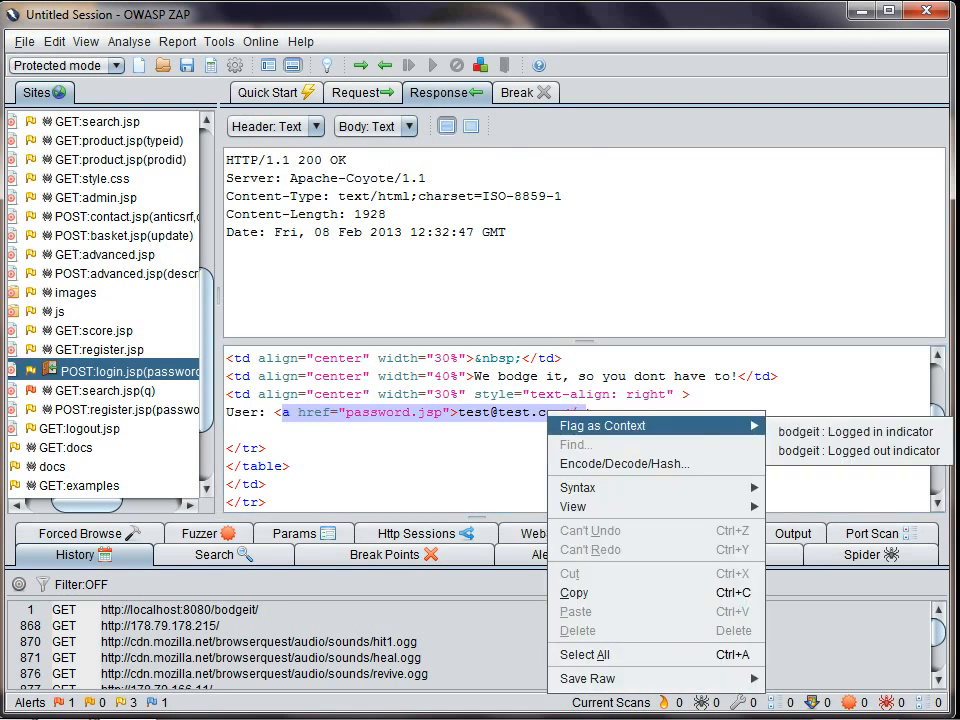
pyautogui.click(855, 431)
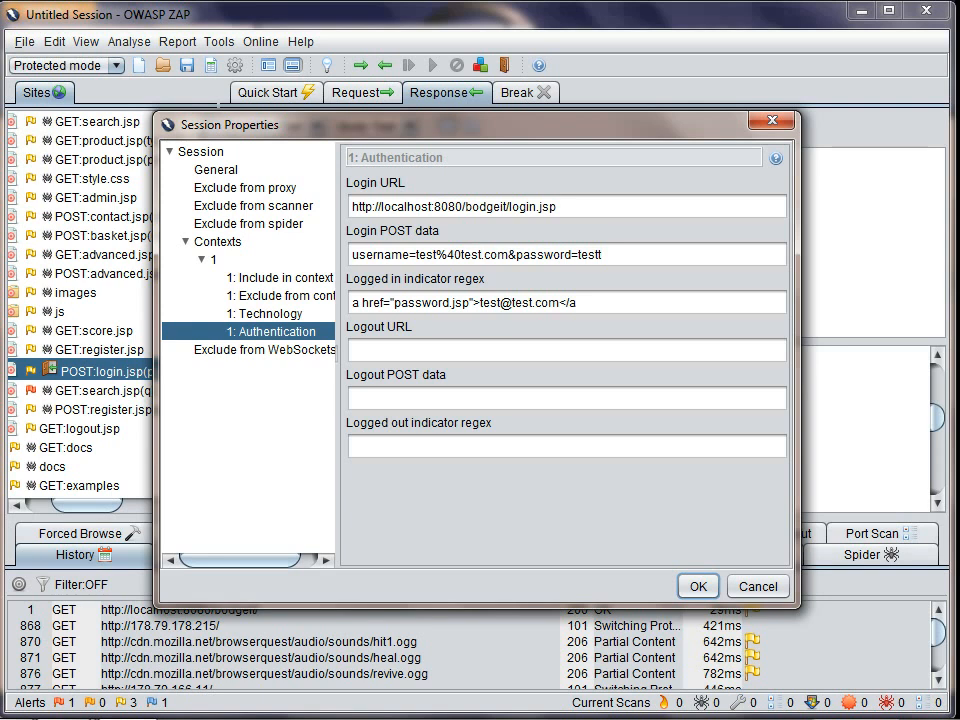
pyautogui.press('Return')
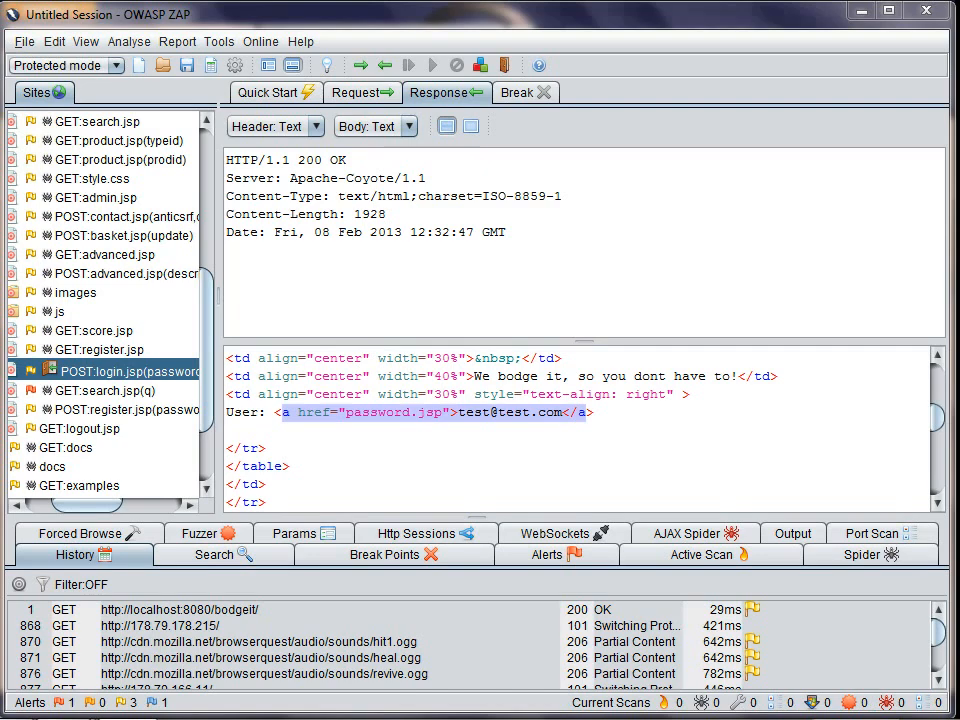
# Step: Switch to the ZAP API UI in Firefox and browse its acsrf, pscan and core components
pyautogui.click(219, 41)
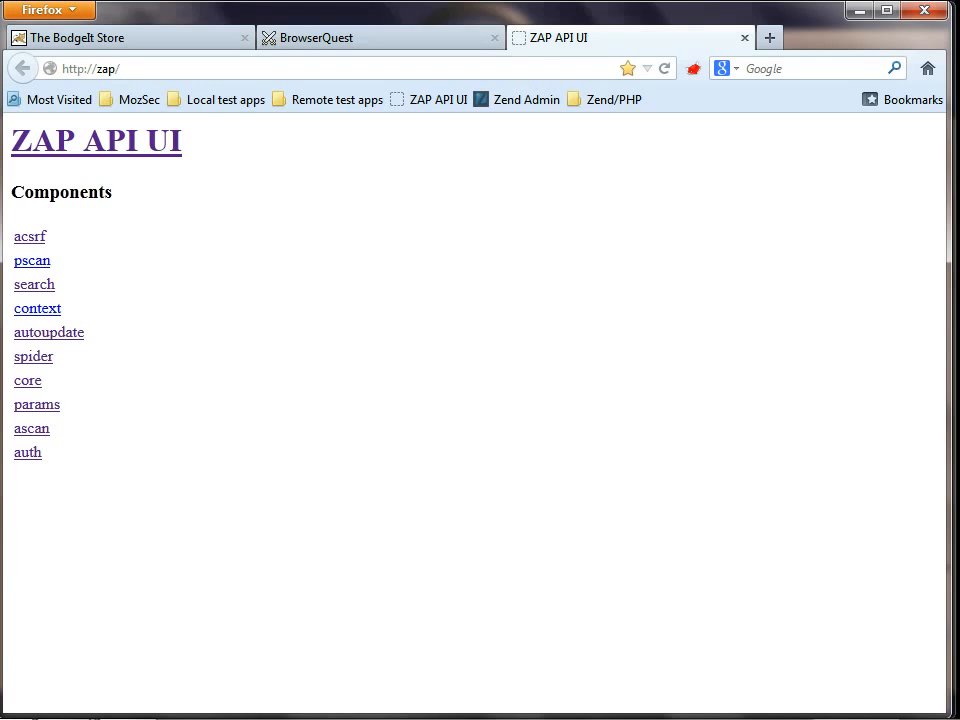
pyautogui.click(30, 236)
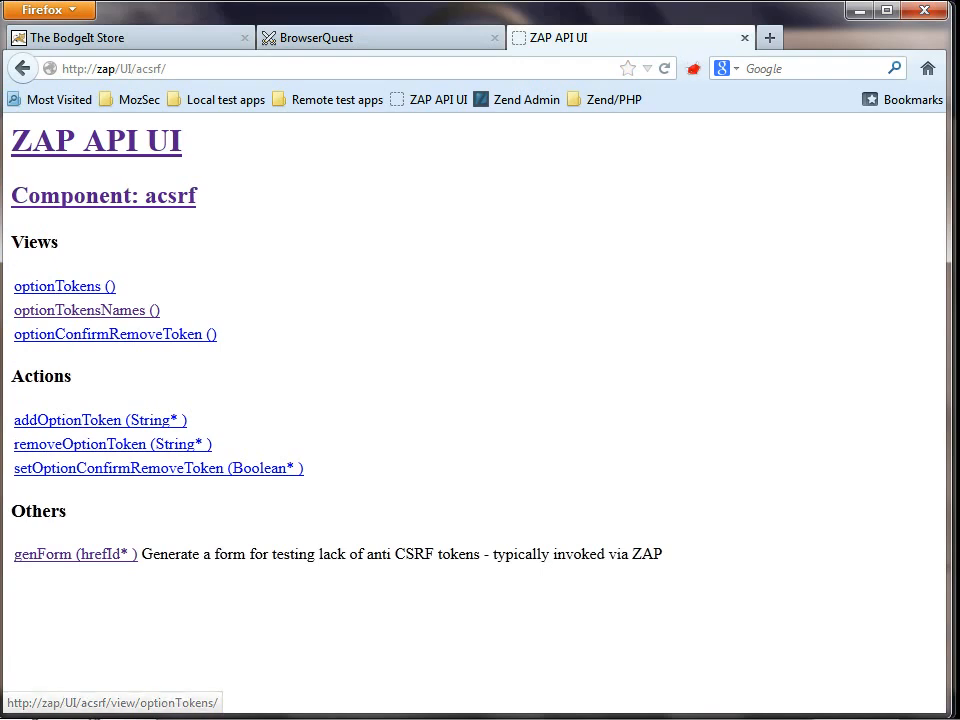
pyautogui.click(86, 310)
pyautogui.click(96, 140)
pyautogui.click(32, 260)
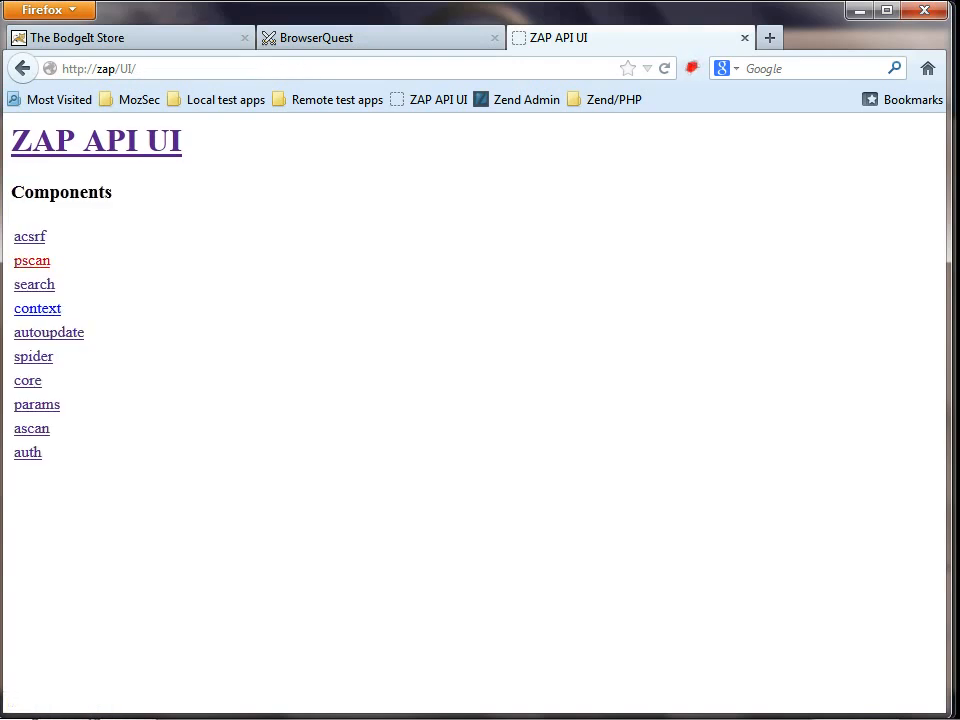
pyautogui.click(45, 285)
pyautogui.click(96, 153)
pyautogui.click(30, 379)
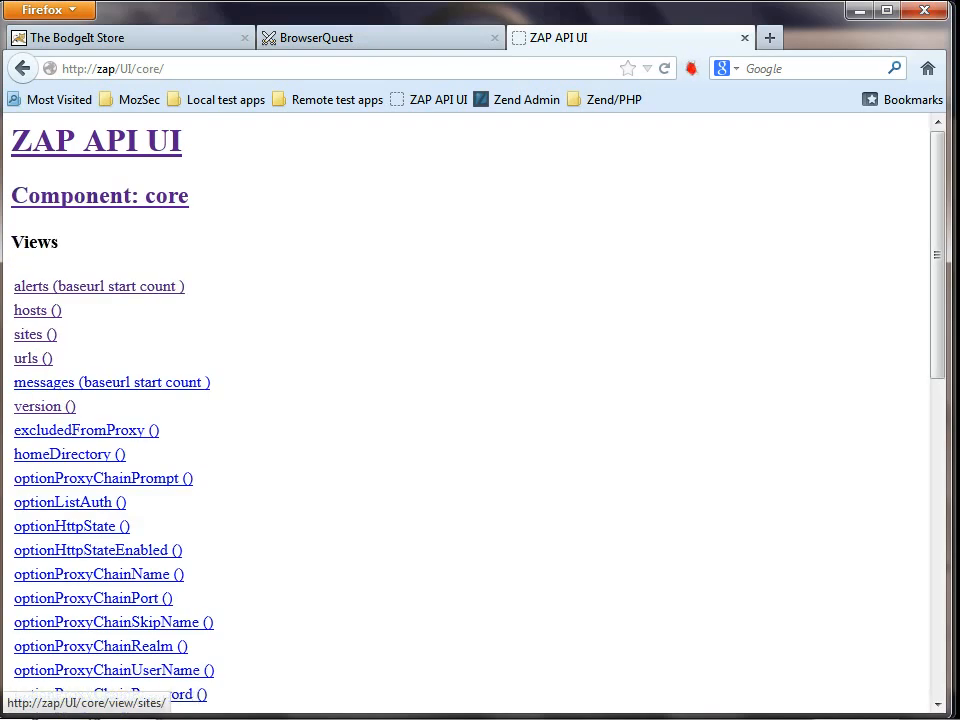
# Step: Retrieve the core component's hosts view in XML output format, and switch back to OWASP ZAP
pyautogui.click(37, 310)
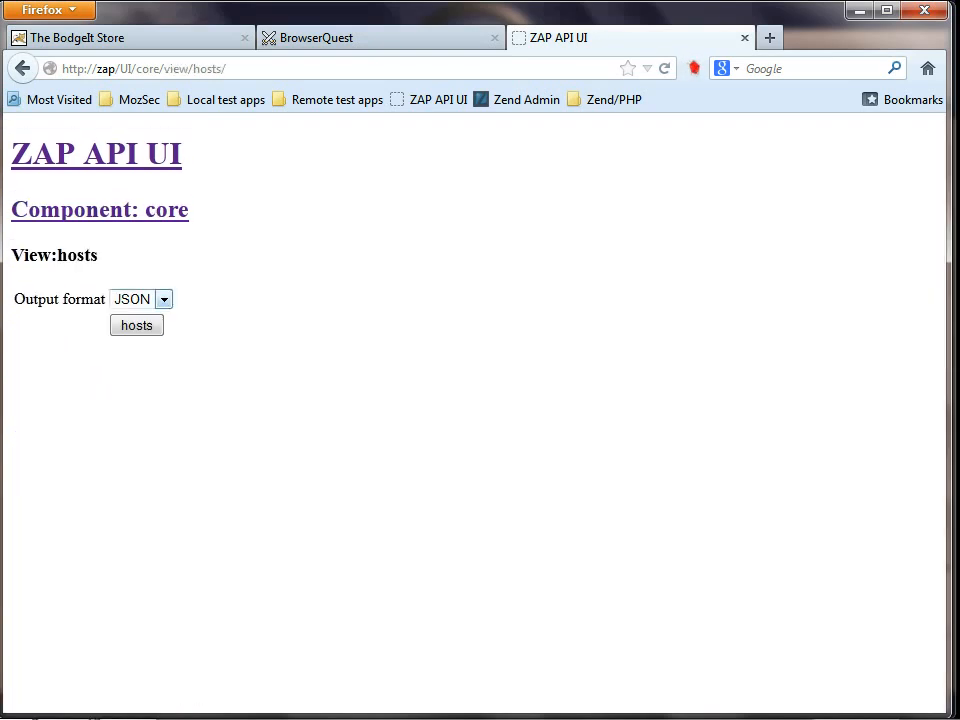
pyautogui.click(163, 299)
pyautogui.click(124, 349)
pyautogui.click(137, 325)
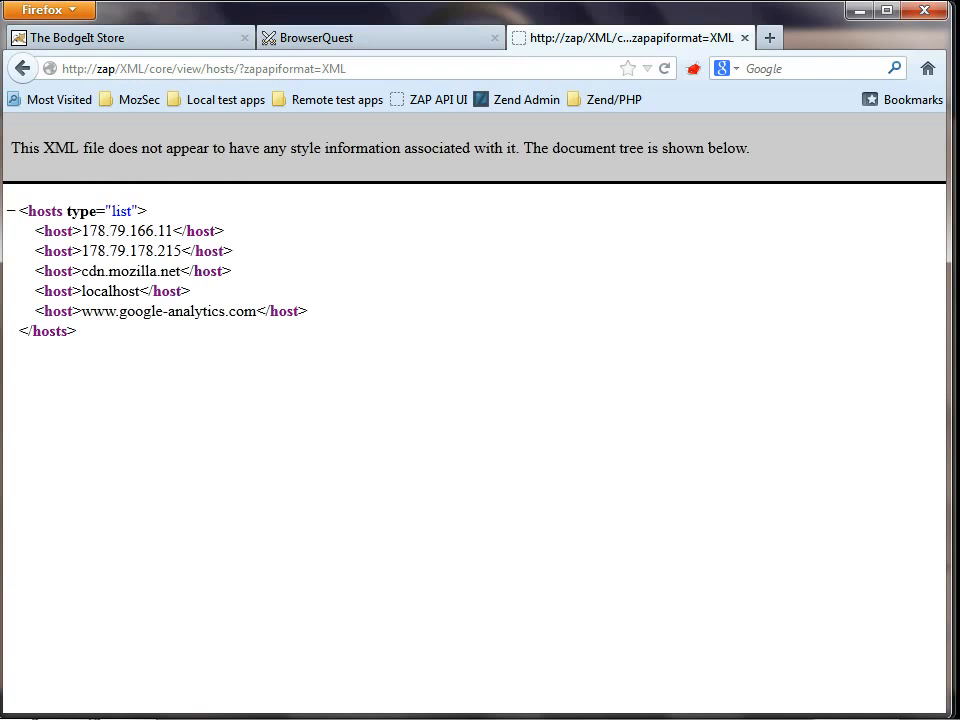
pyautogui.hotkey('alt', 'Tab')
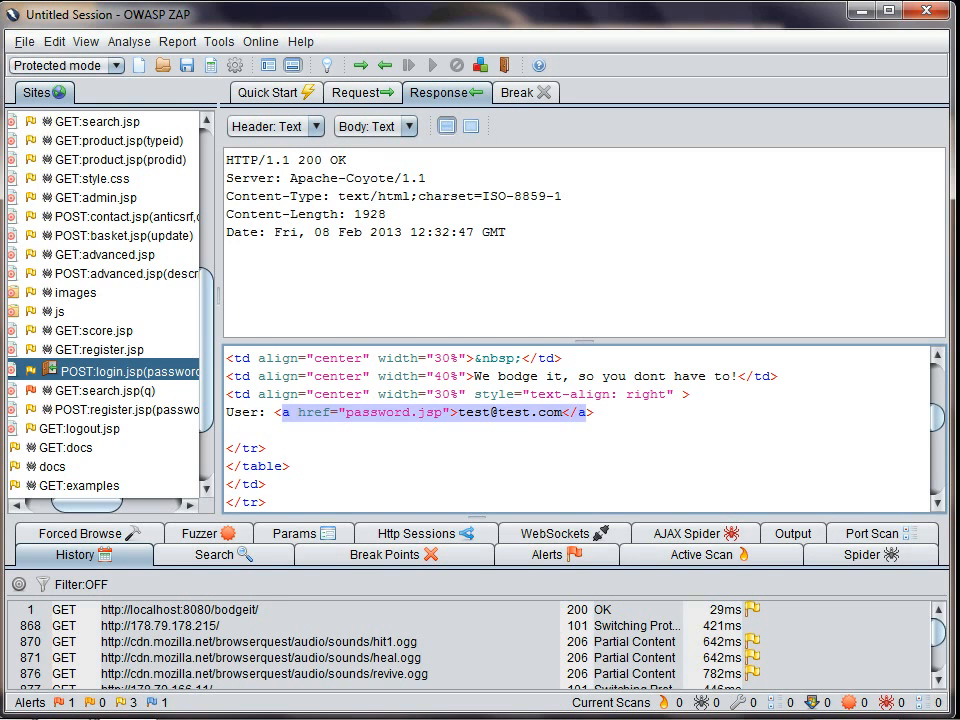
# Step: Open the Active Scan options, try the High alert threshold, and return the threshold to Medium
pyautogui.click(710, 555)
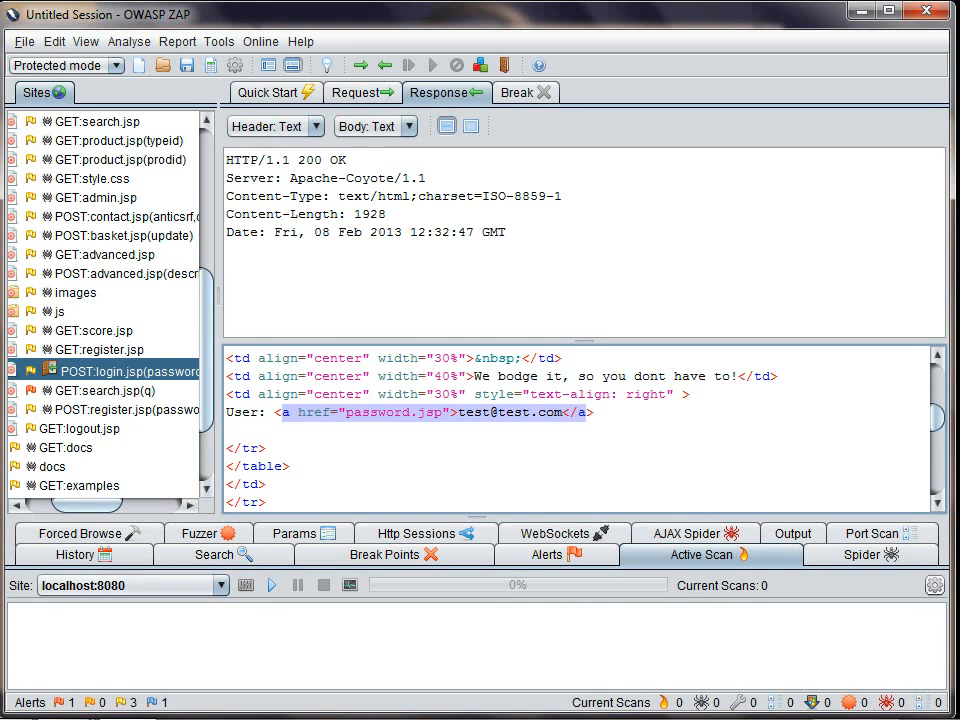
pyautogui.click(934, 585)
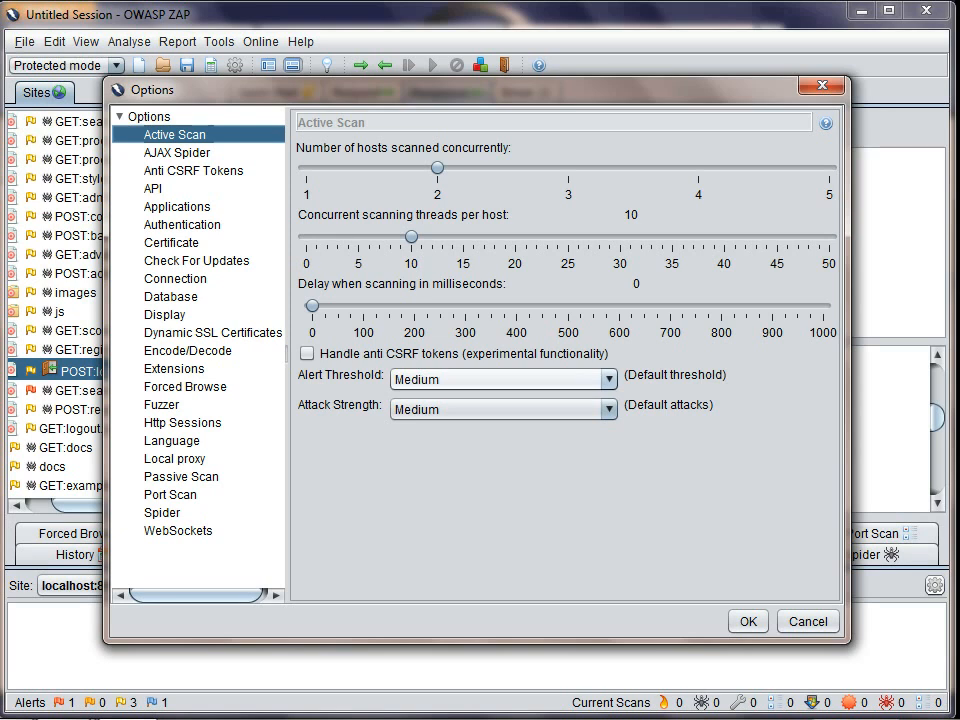
pyautogui.click(540, 379)
pyautogui.click(500, 403)
pyautogui.click(540, 379)
pyautogui.click(500, 443)
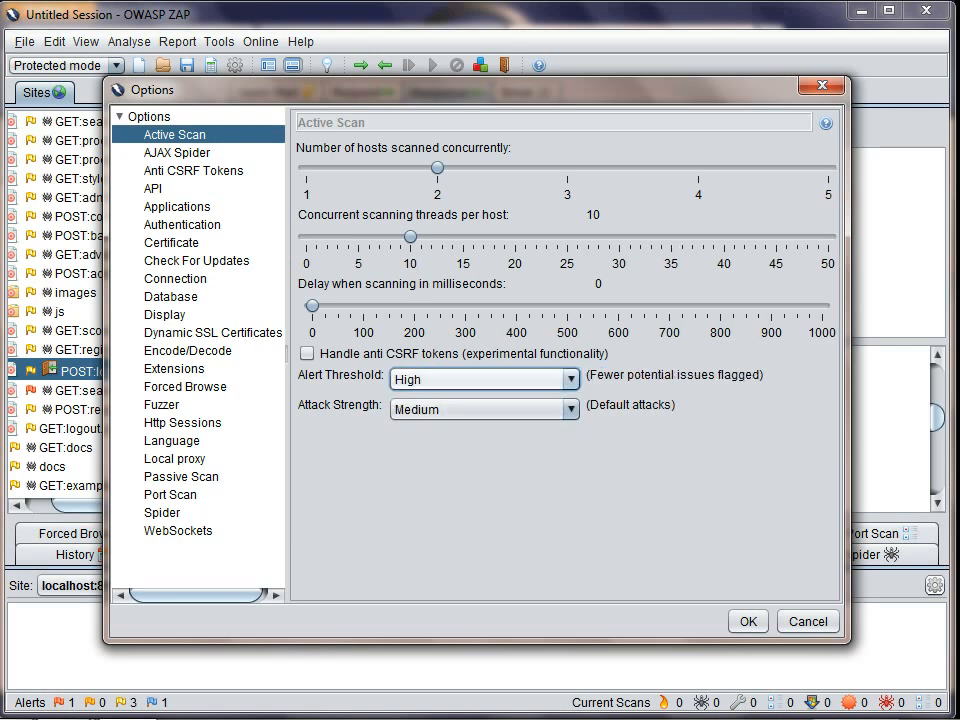
pyautogui.click(540, 379)
pyautogui.click(415, 423)
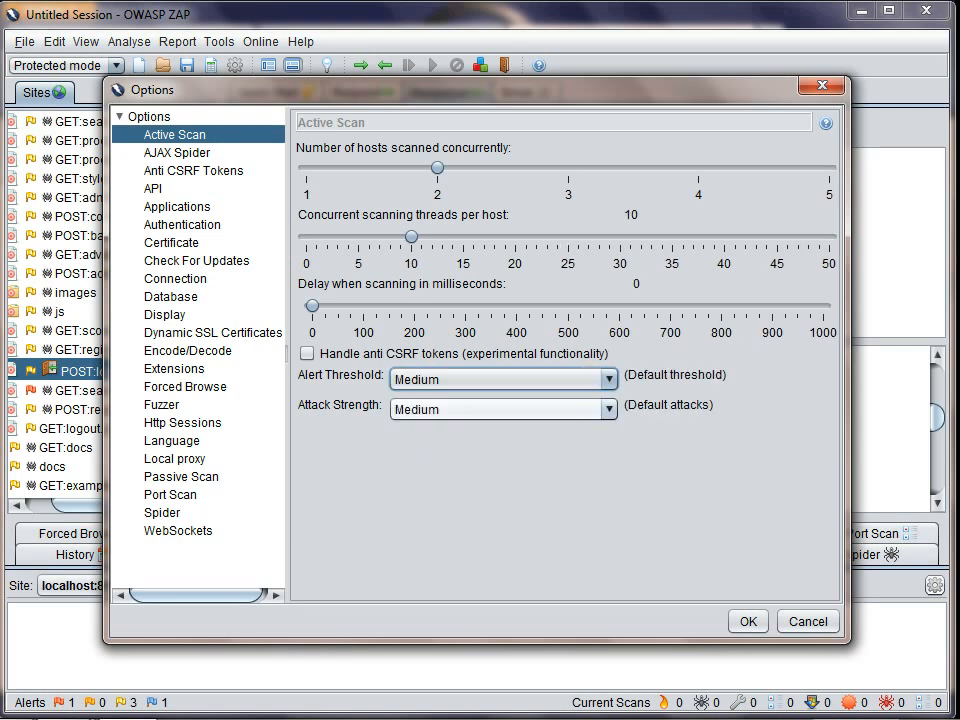
# Step: Try the Low and High attack strengths for active scanning, and close the options without saving
pyautogui.click(609, 409)
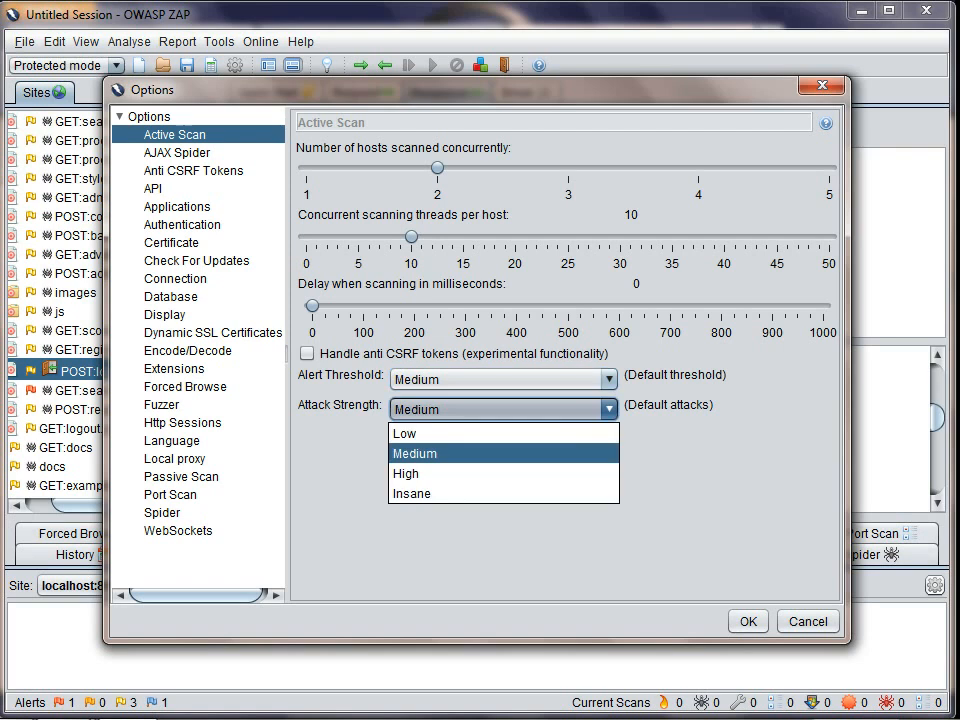
pyautogui.click(503, 433)
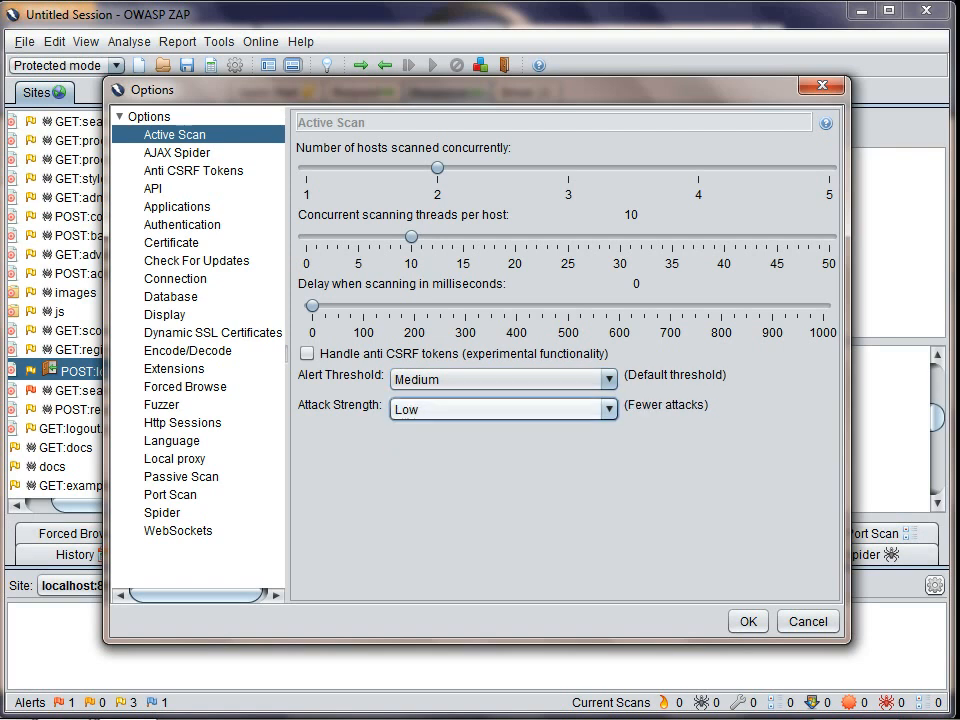
pyautogui.click(609, 409)
pyautogui.click(503, 473)
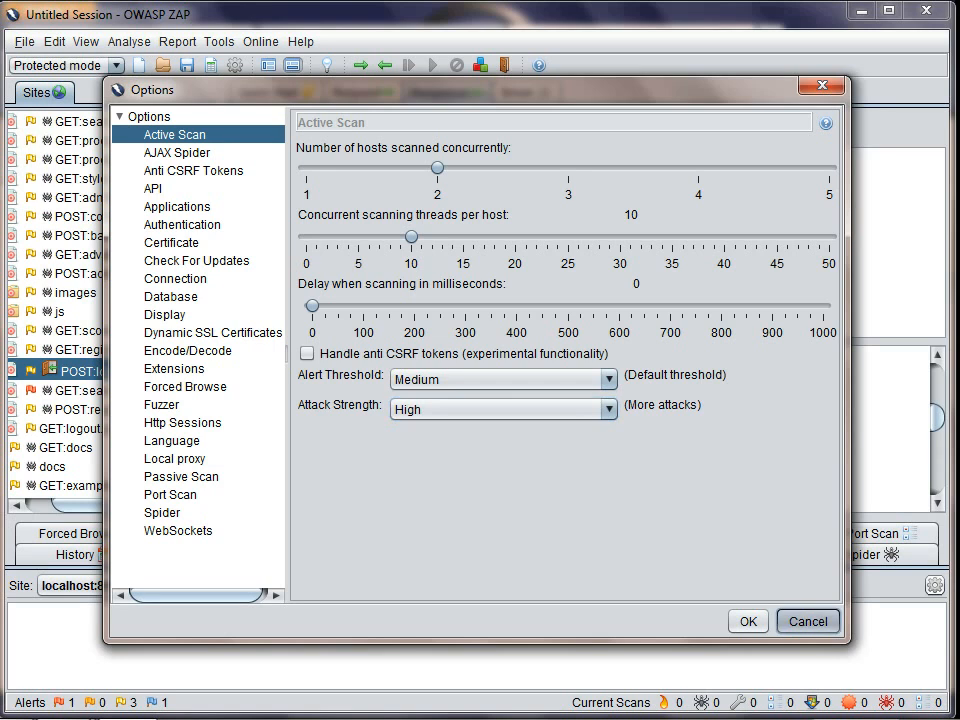
pyautogui.click(808, 621)
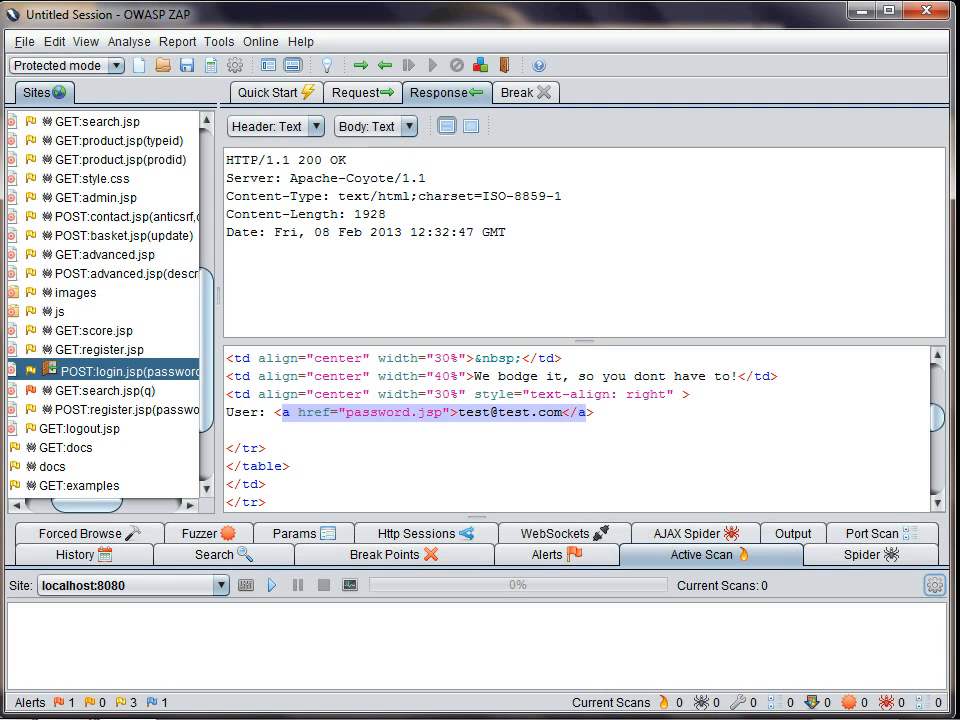
# Step: Switch to the ZAP tutorial slide show and advance to the "For More info" slide
pyautogui.hotkey('alt', 'Tab')
pyautogui.hotkey('alt', 'Tab')
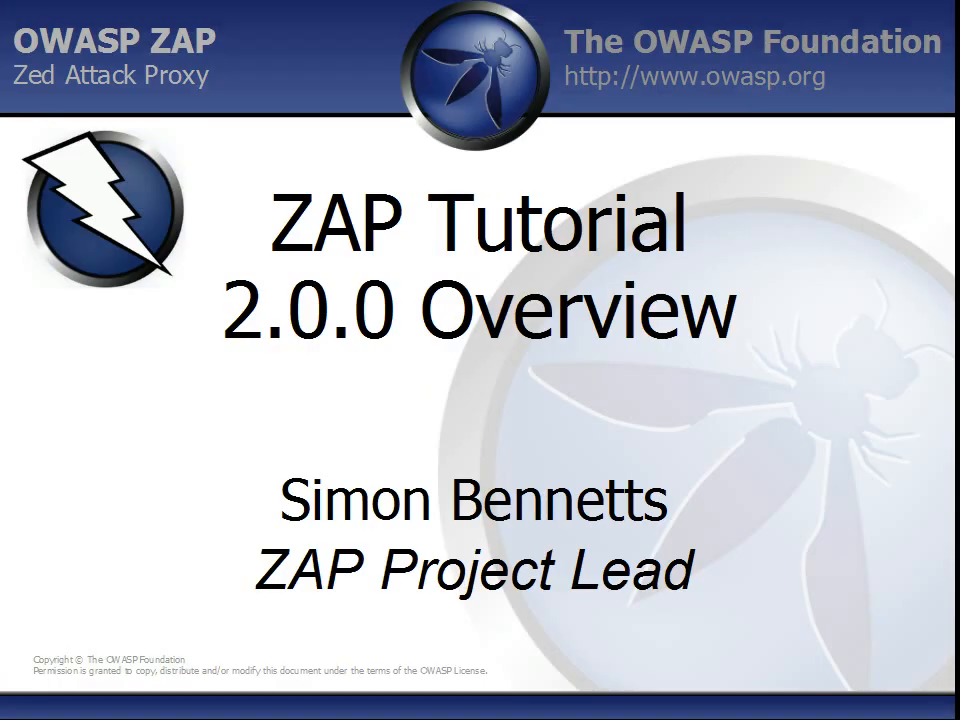
pyautogui.press('Right')
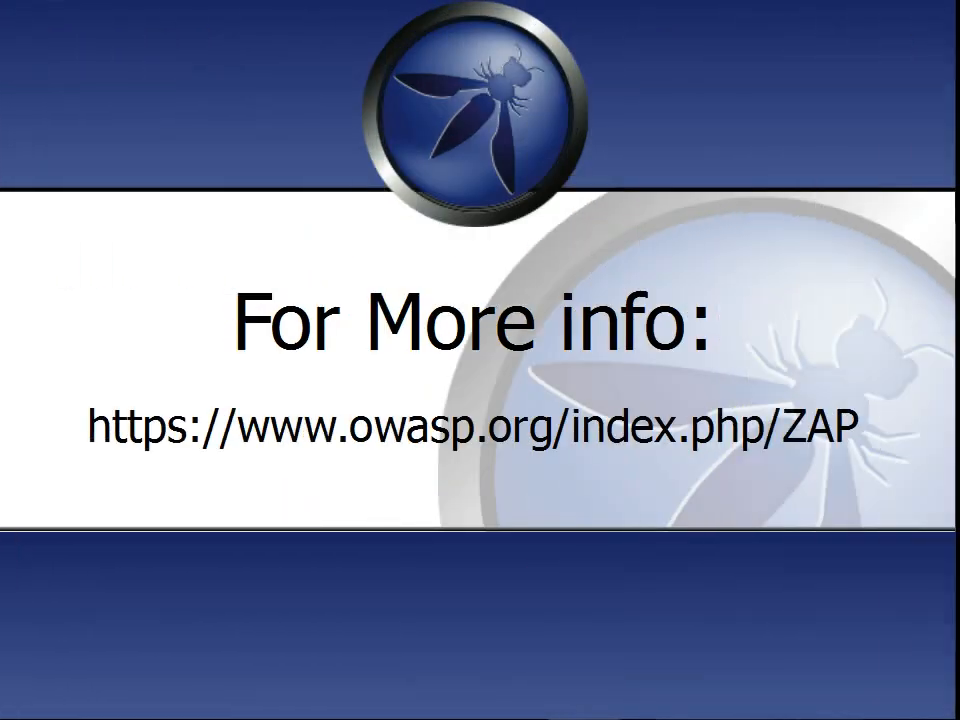